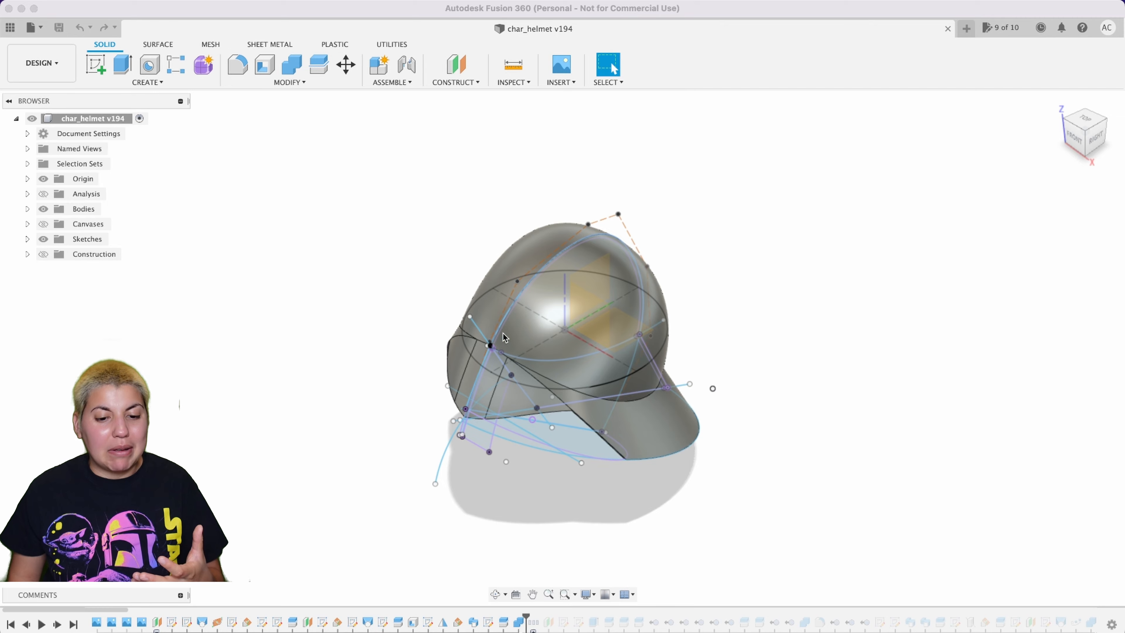
Open the helmet dome's loft for editing and examine how its rail meets the two profiles, discarding any changes
scroll(625, 332, up, 5)
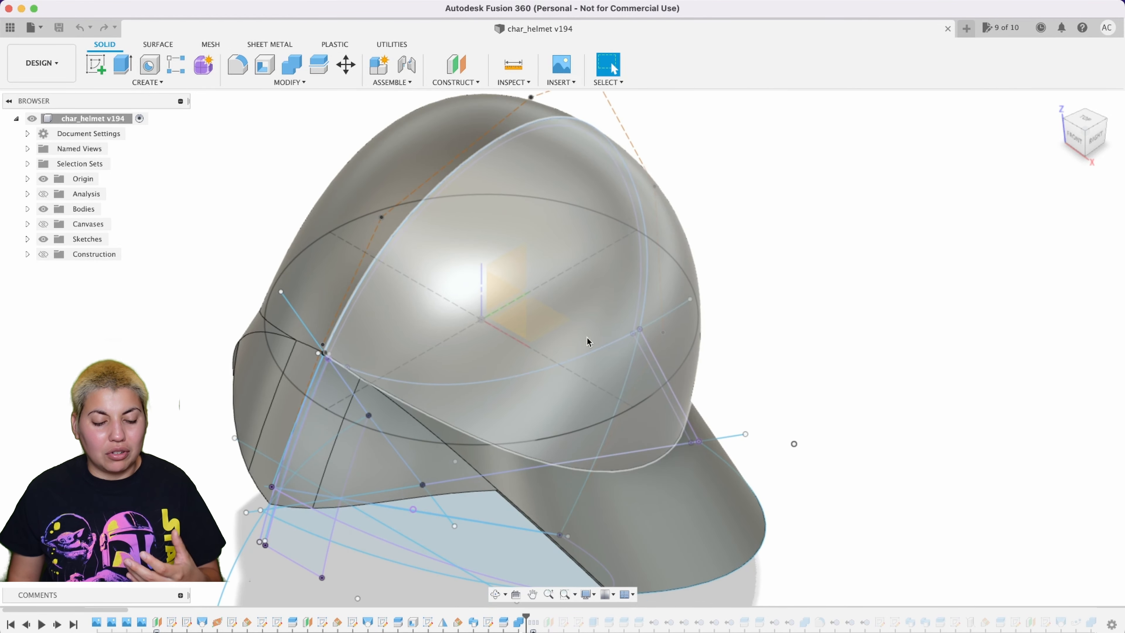
right_click(205, 625)
click(234, 515)
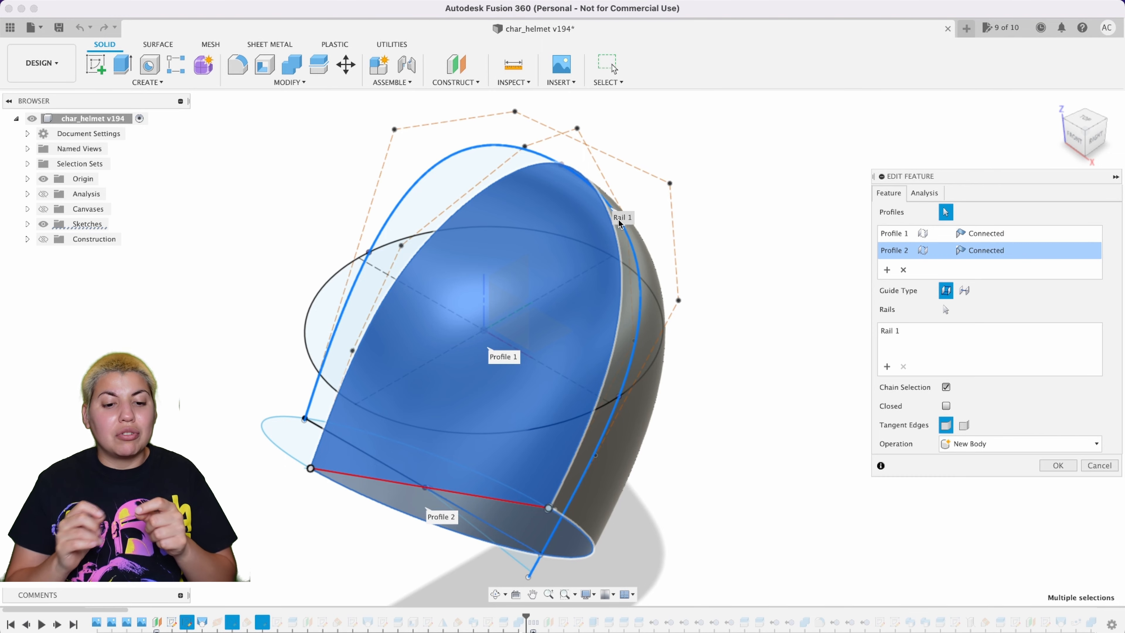
scroll(582, 152, up, 5)
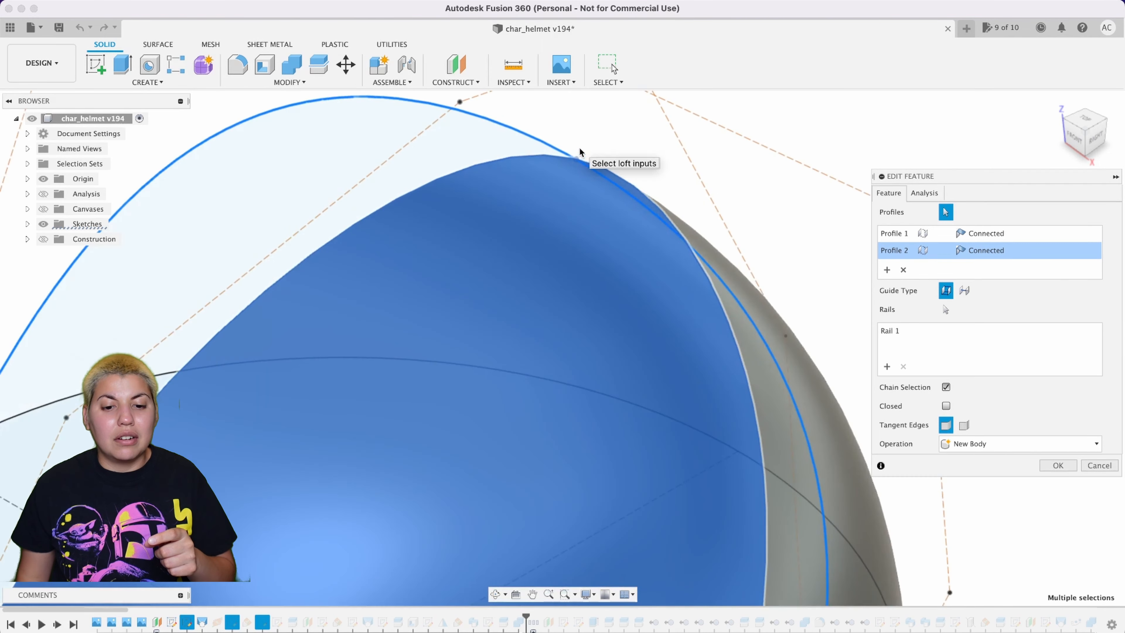
scroll(579, 148, up, 4)
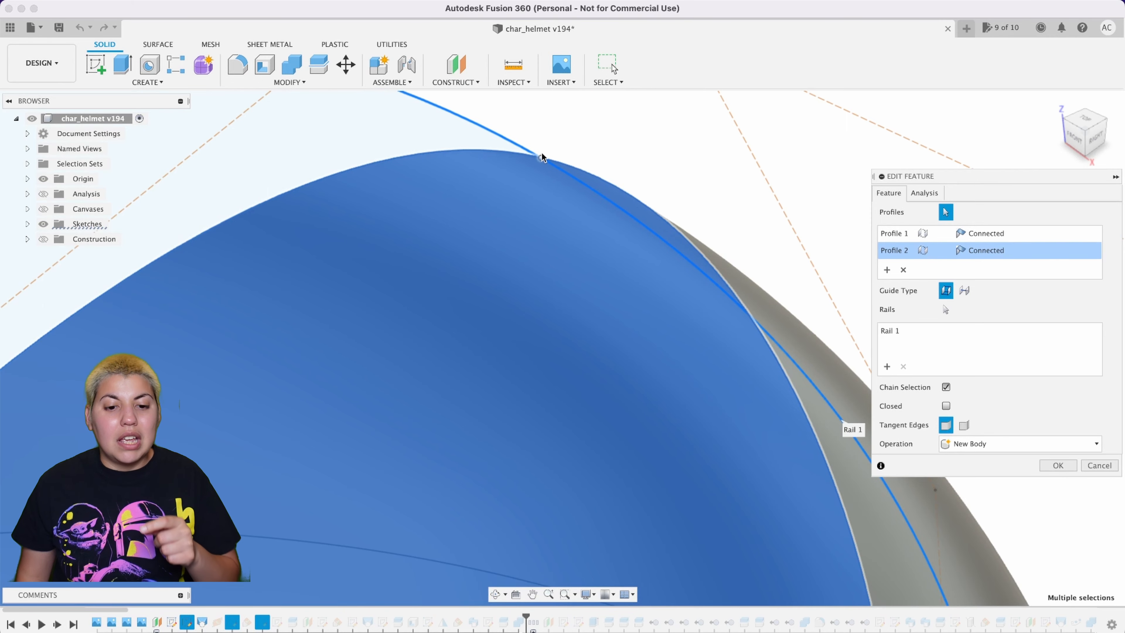
scroll(580, 243, down, 3)
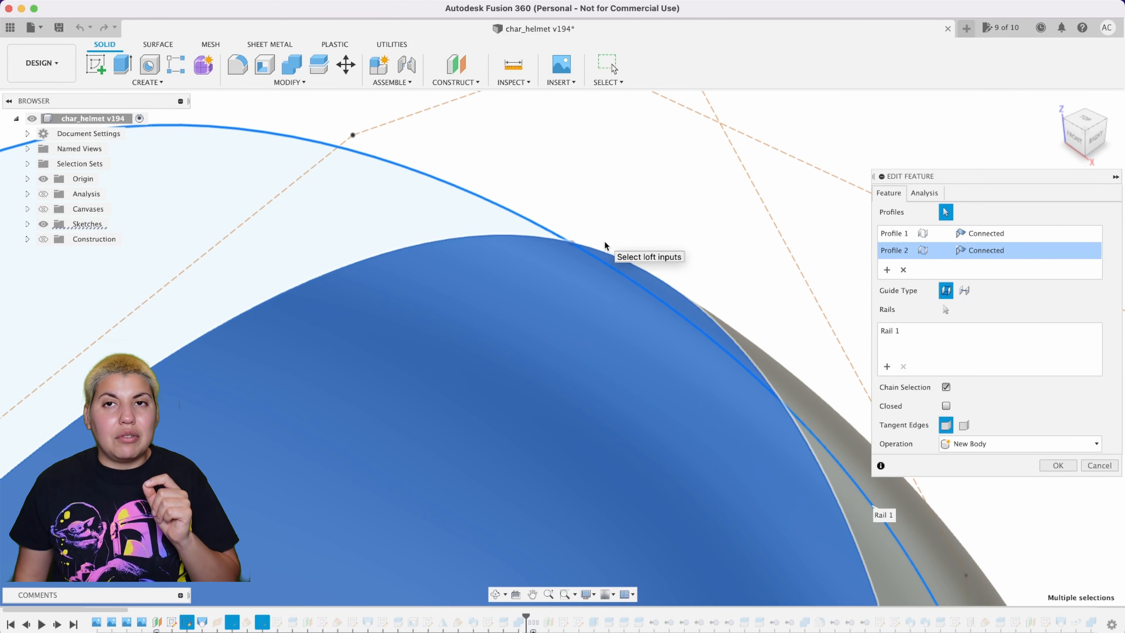
scroll(604, 244, down, 5)
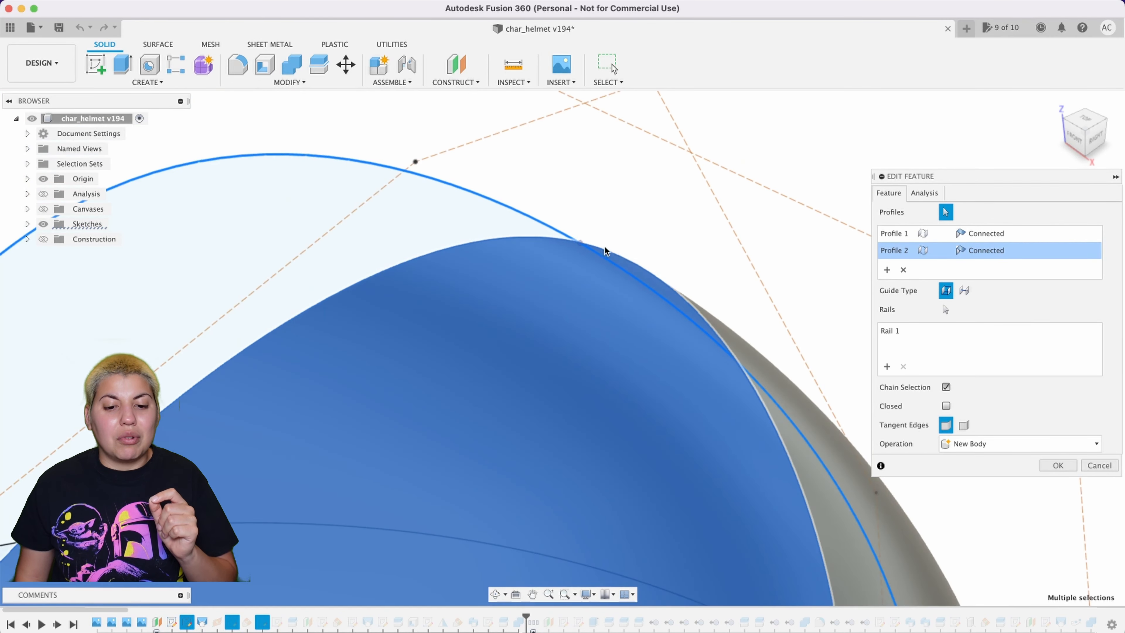
scroll(593, 229, up, 1)
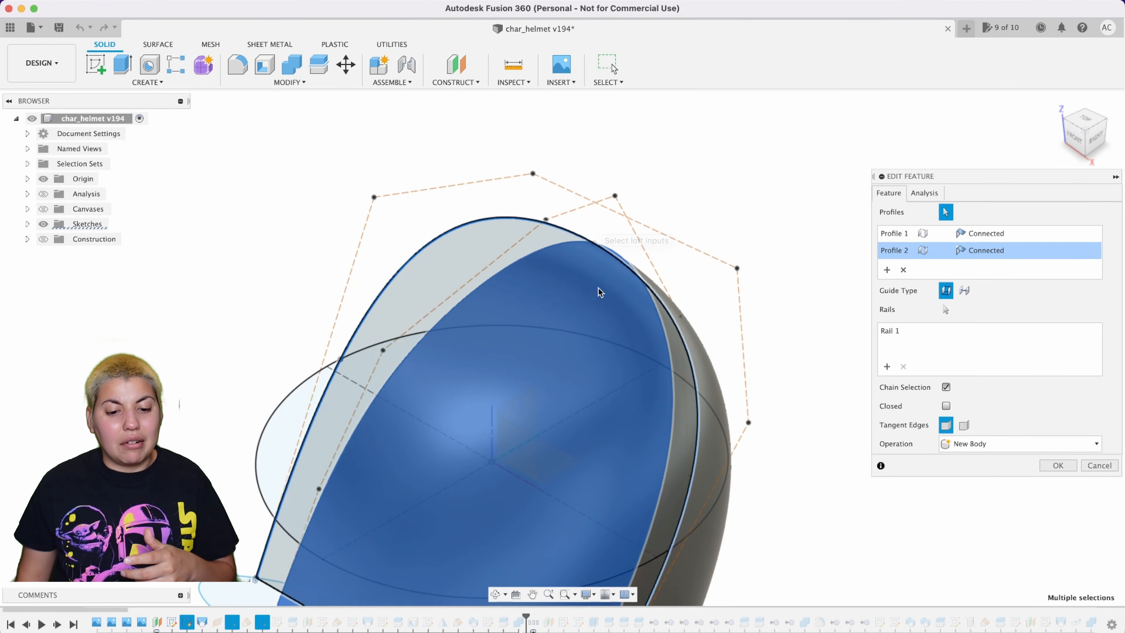
scroll(494, 310, down, 1)
middle_drag(494, 313, 493, 92)
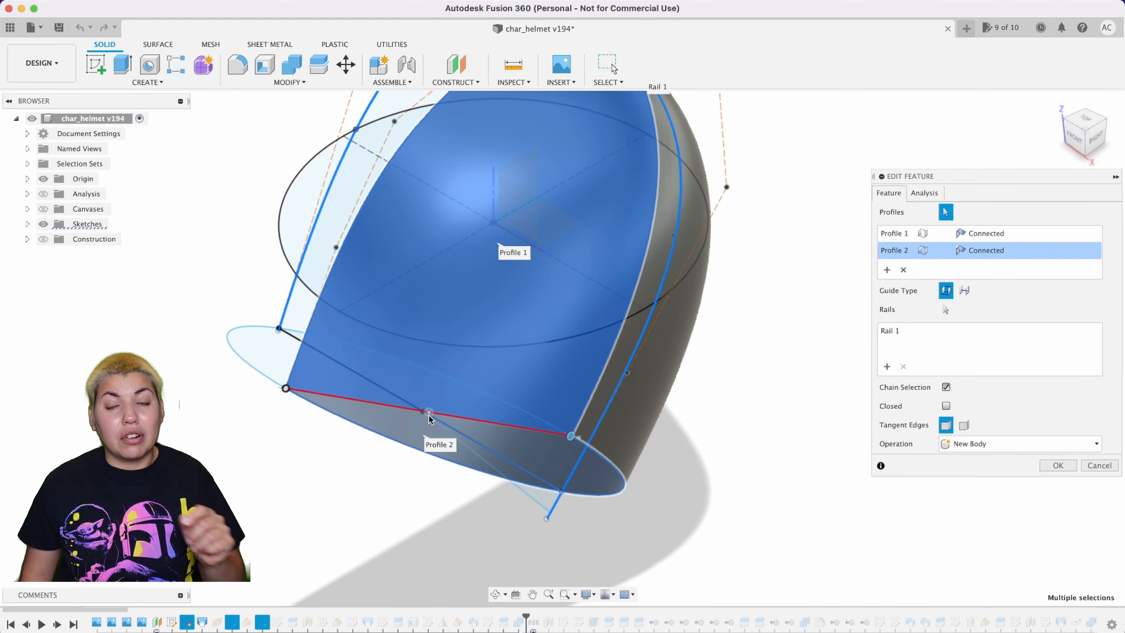
drag(1065, 149, 794, 75)
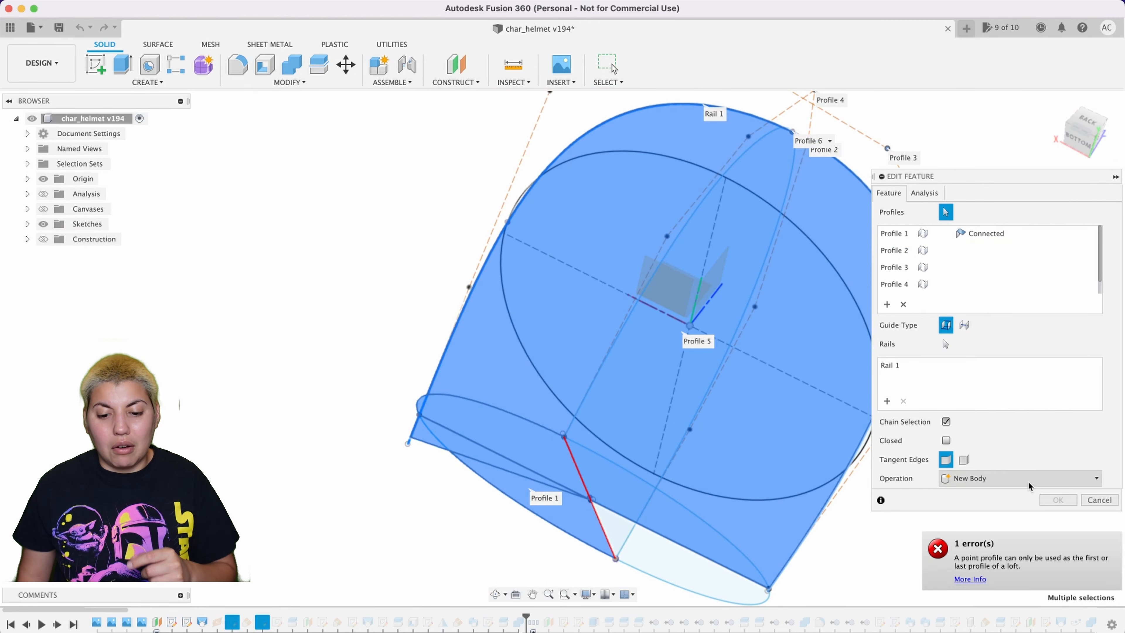
key(Escape)
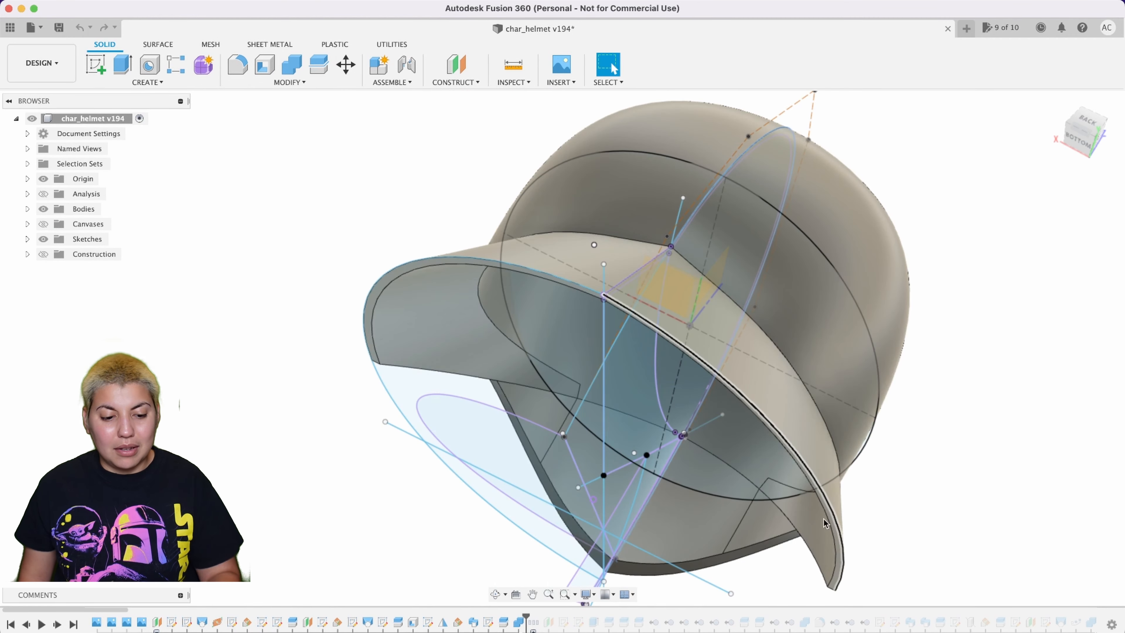
Reopen the dome loft to review both profiles and the rail from the underside, leaving the feature as it is
right_click(208, 620)
click(242, 505)
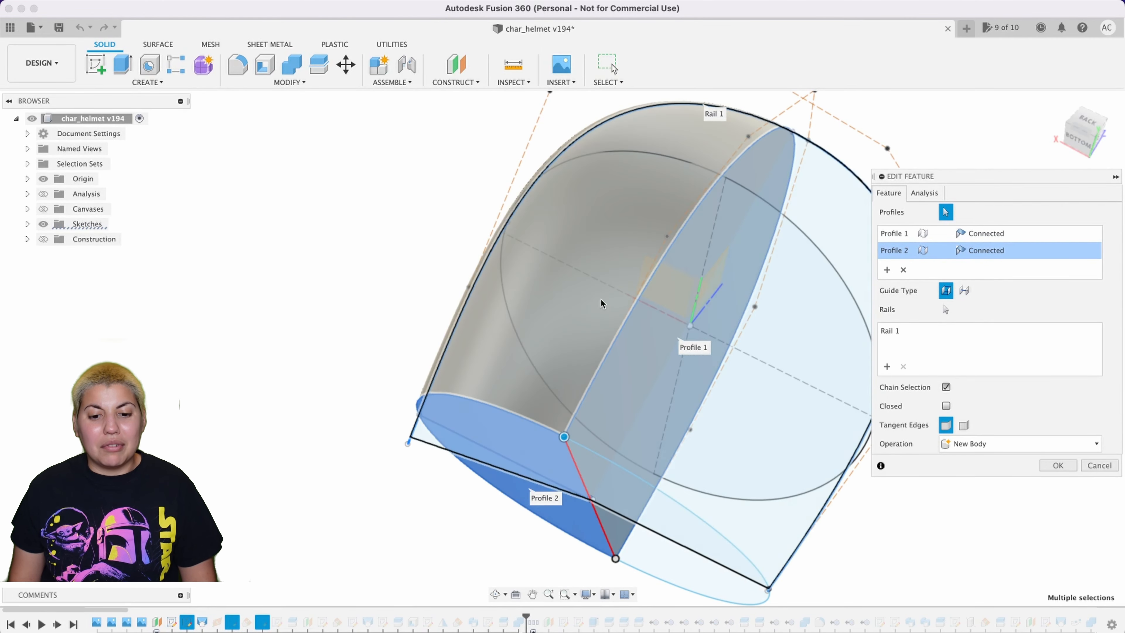
scroll(859, 486, down, 2)
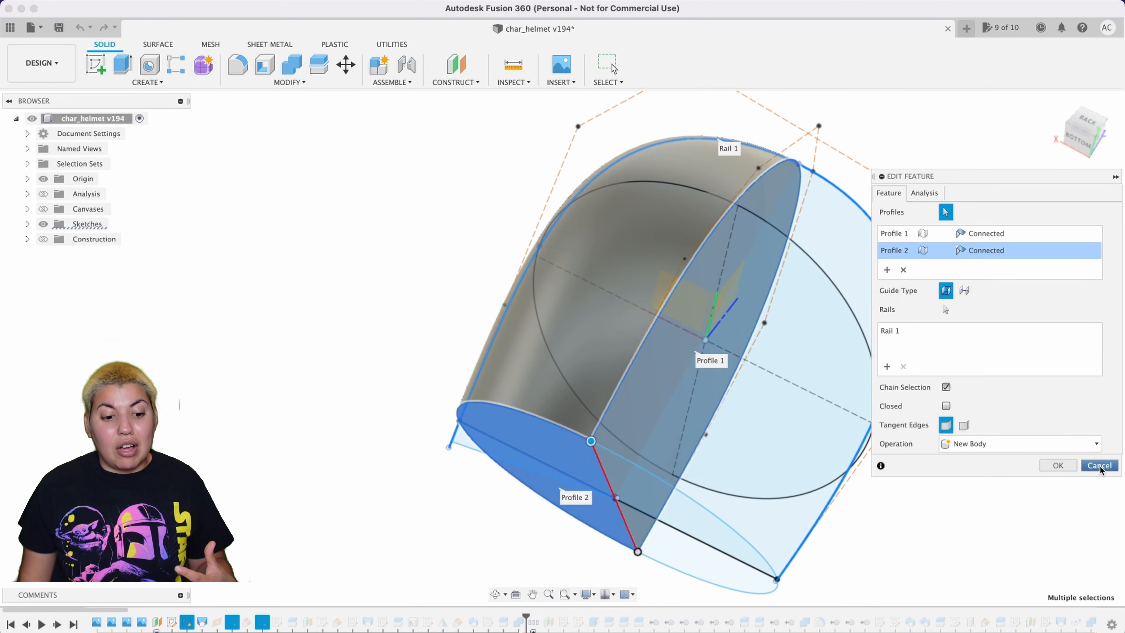
click(1099, 465)
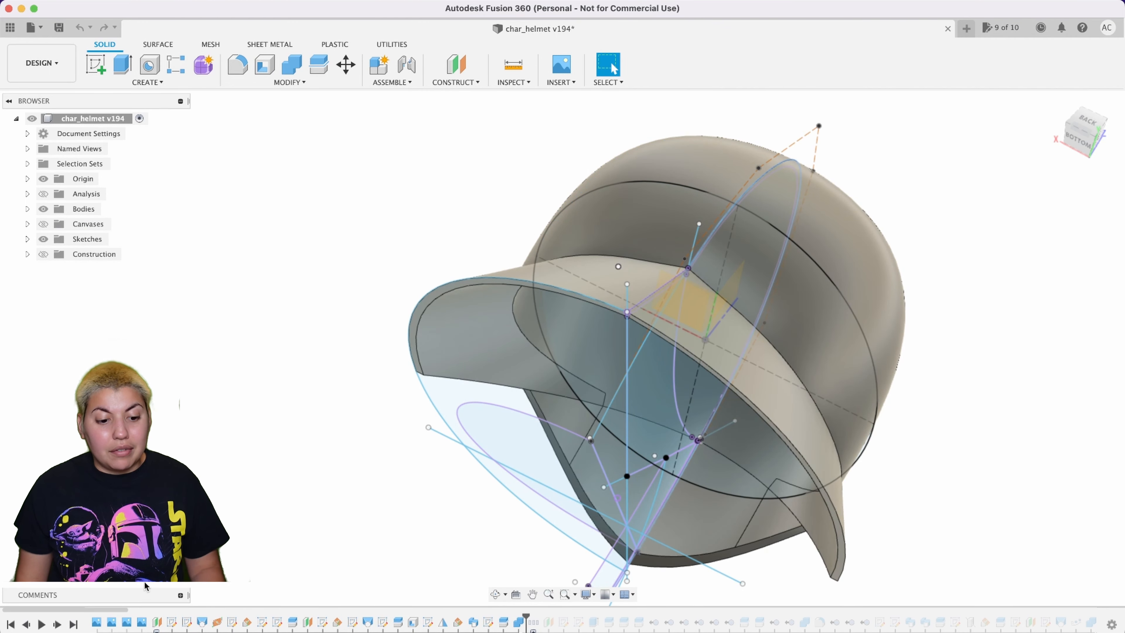
Open the brim loft for editing and examine its two connected profiles and Join operation from several sides
right_click(369, 622)
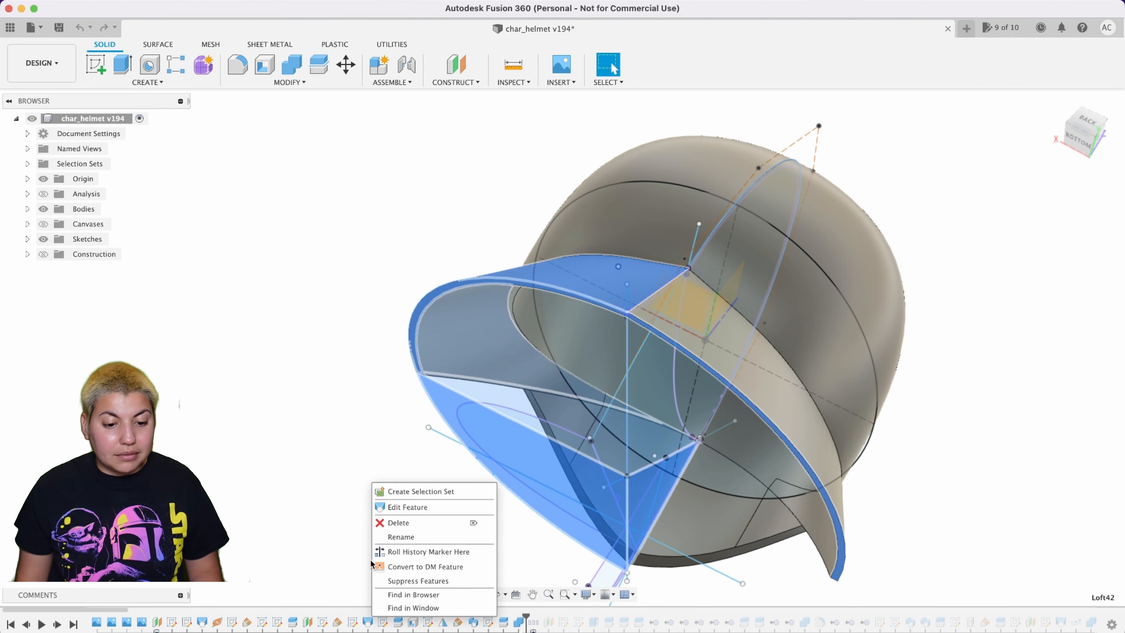
click(400, 507)
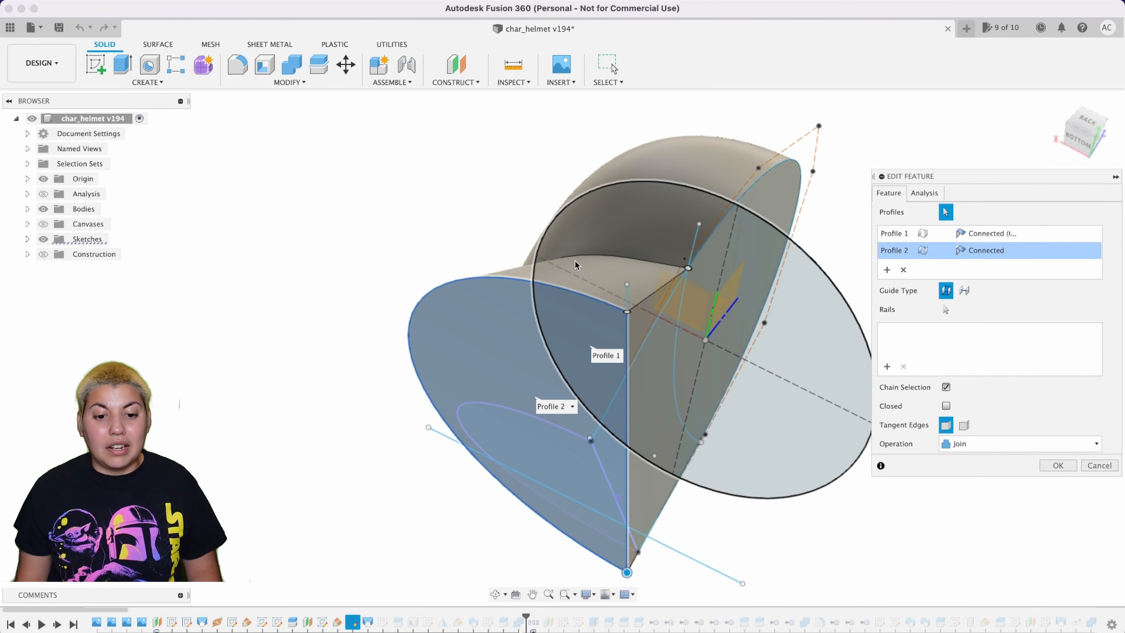
mouse_move(1079, 133)
mouse_down()
mouse_move(1100, 183)
mouse_move(1039, 176)
mouse_move(1079, 121)
mouse_up()
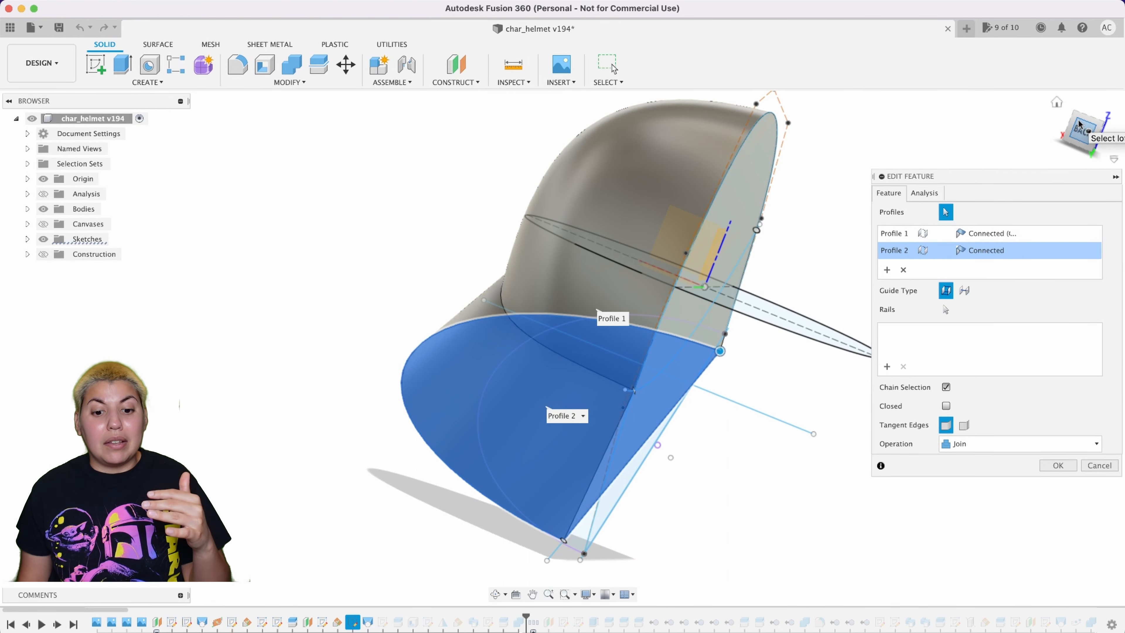
drag(1079, 126, 945, 80)
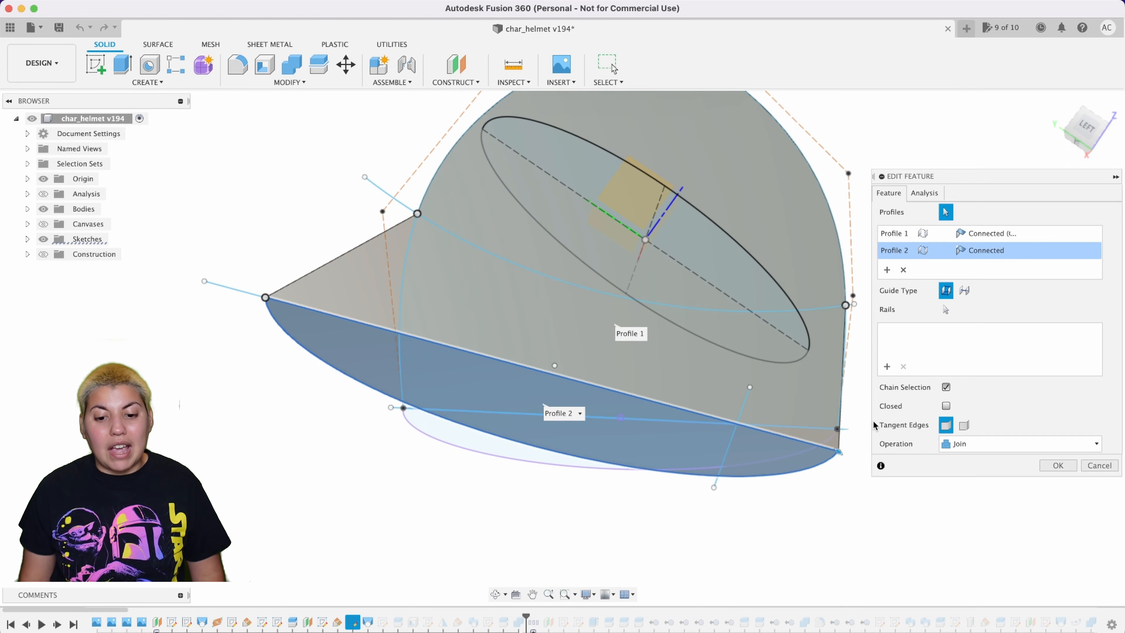
drag(1077, 132, 1037, 128)
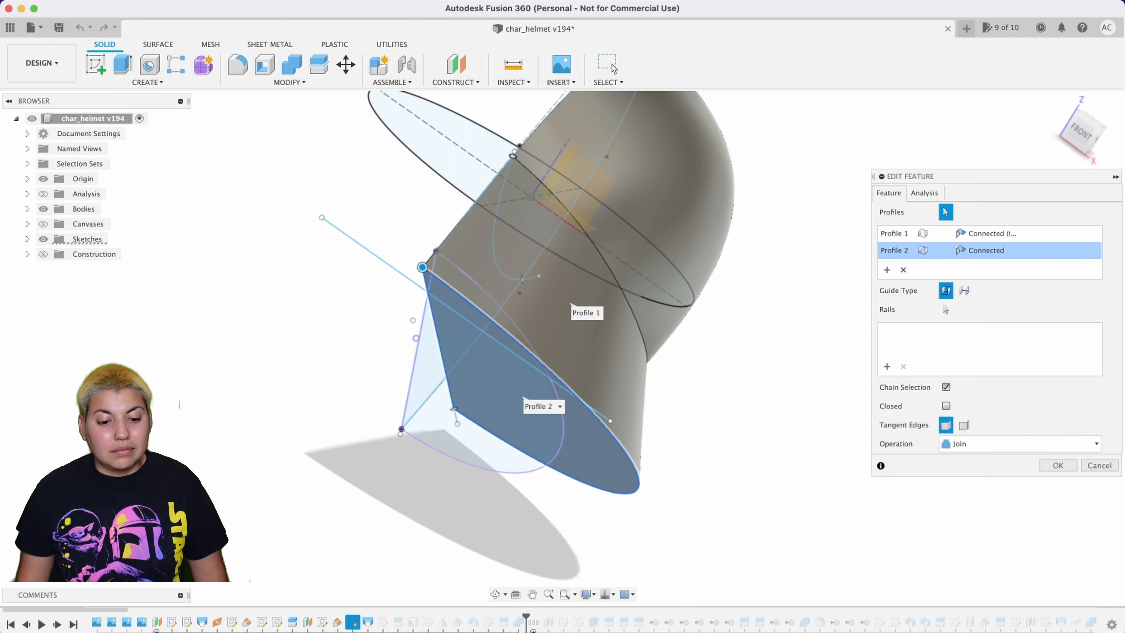
click(1054, 465)
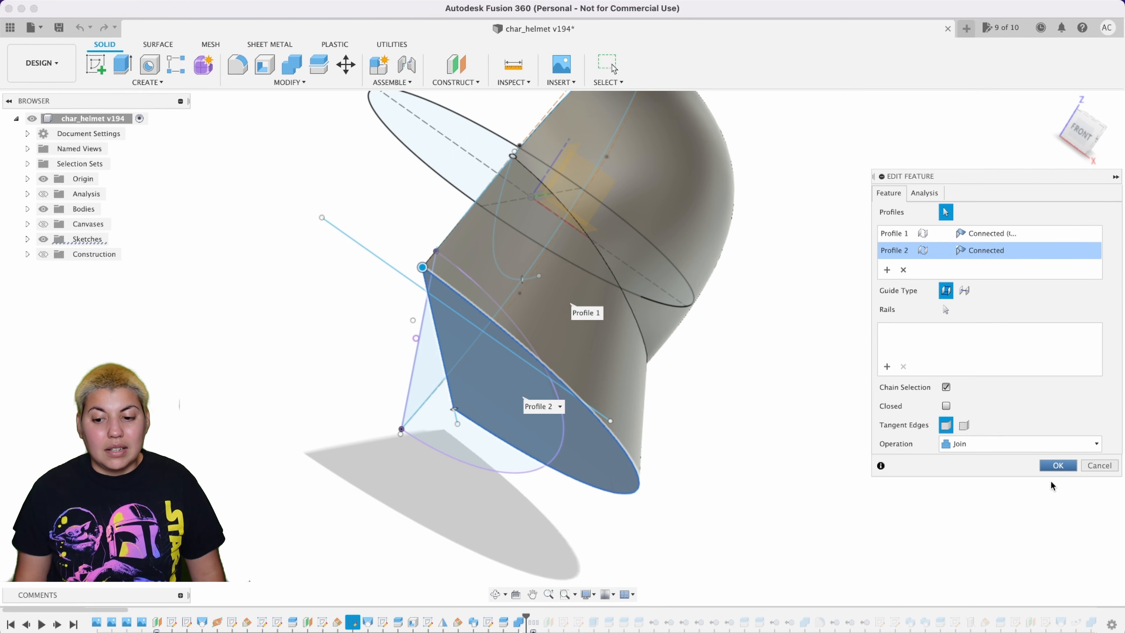
click(1056, 465)
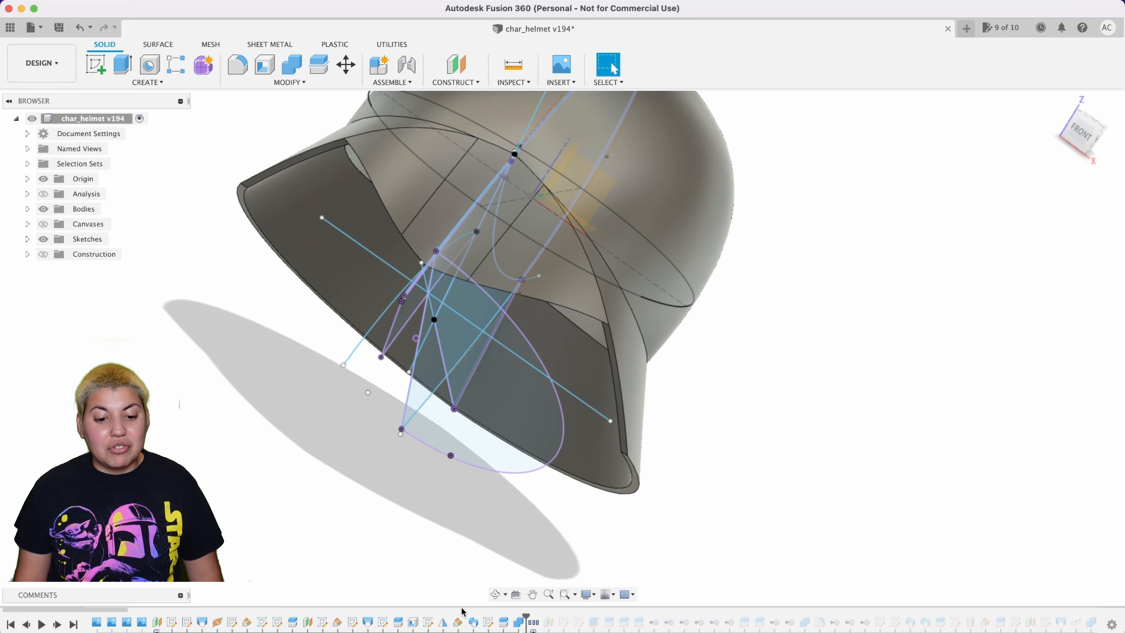
Inspect the mirror feature and review the half helmet's shell settings, leaving the shell unchanged
click(442, 622)
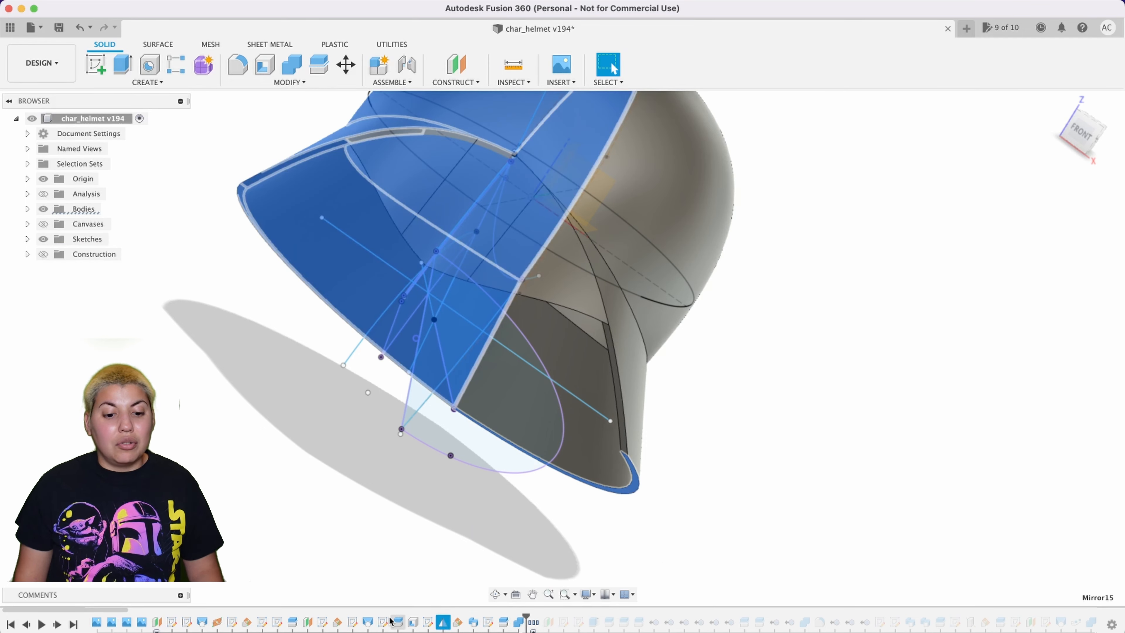
click(413, 621)
right_click(413, 621)
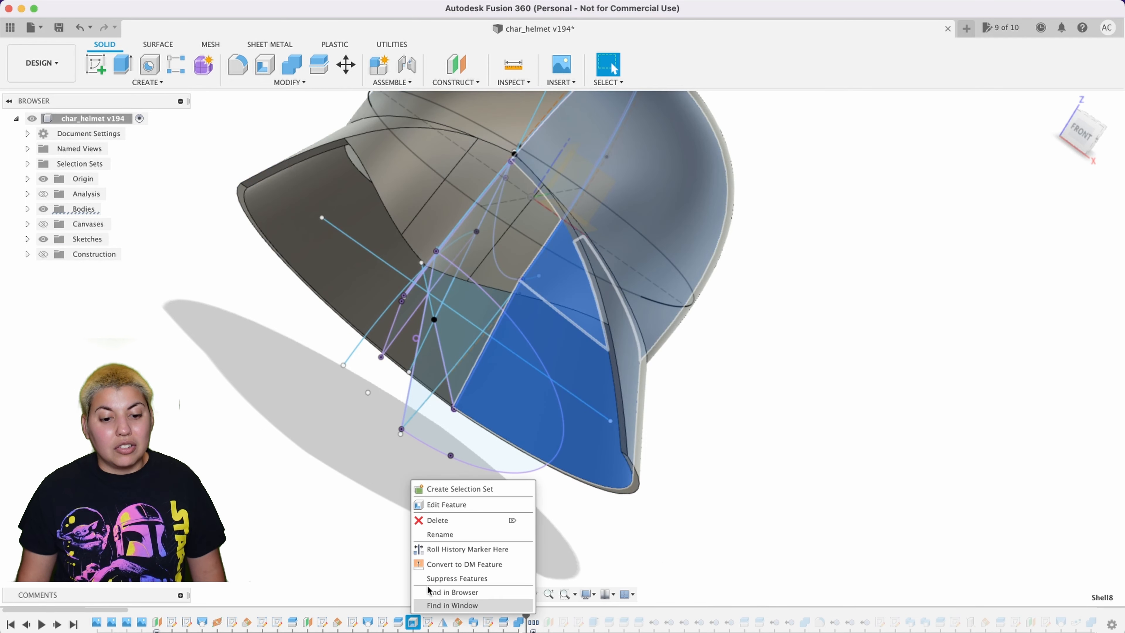
click(457, 518)
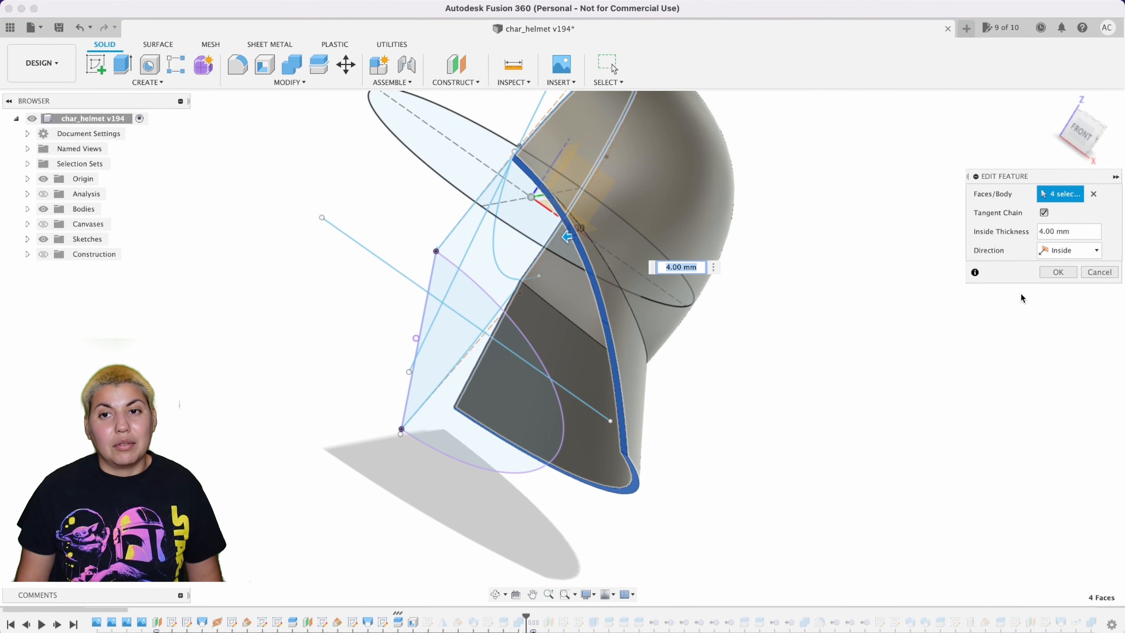
click(1099, 271)
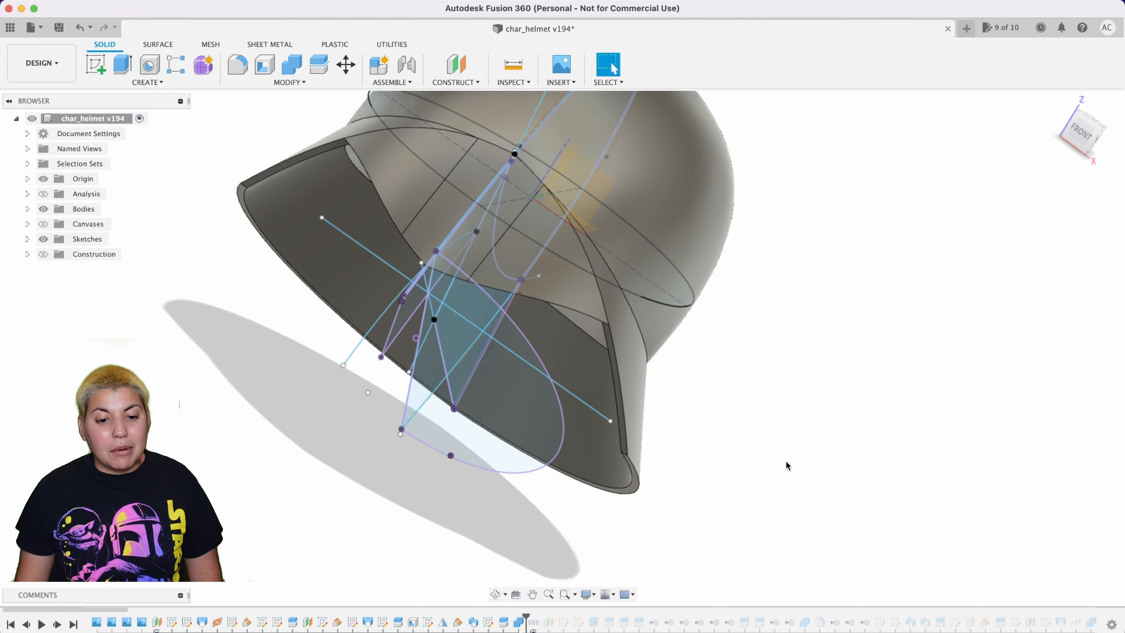
Roll the design history back to just after the mirror feature and examine the helmet's front edge and underside
click(1067, 130)
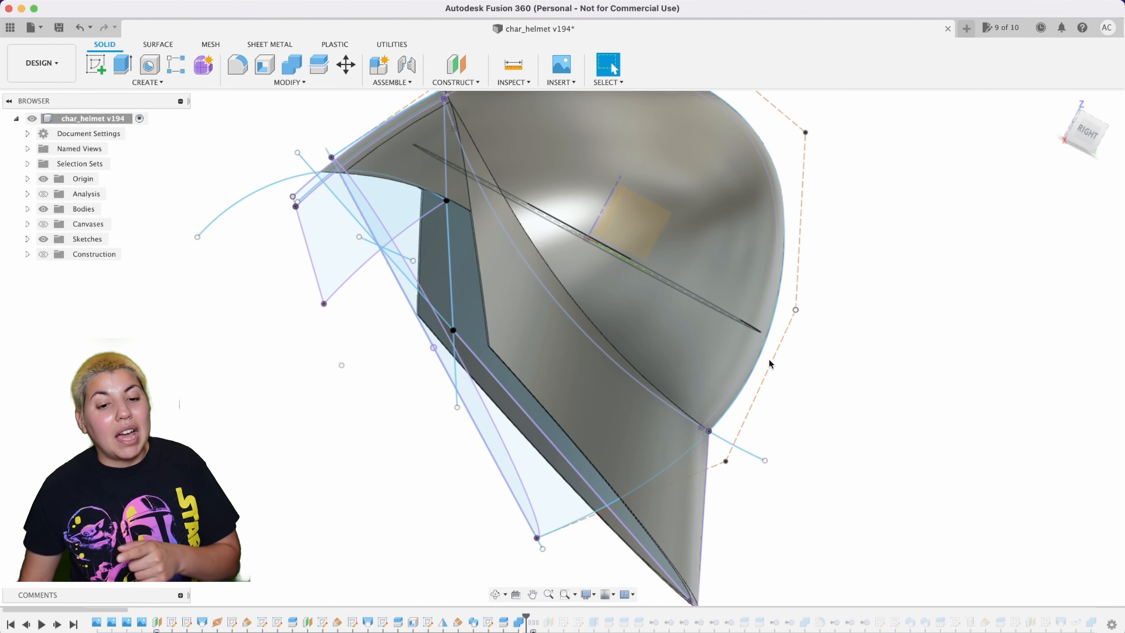
scroll(633, 385, down, 3)
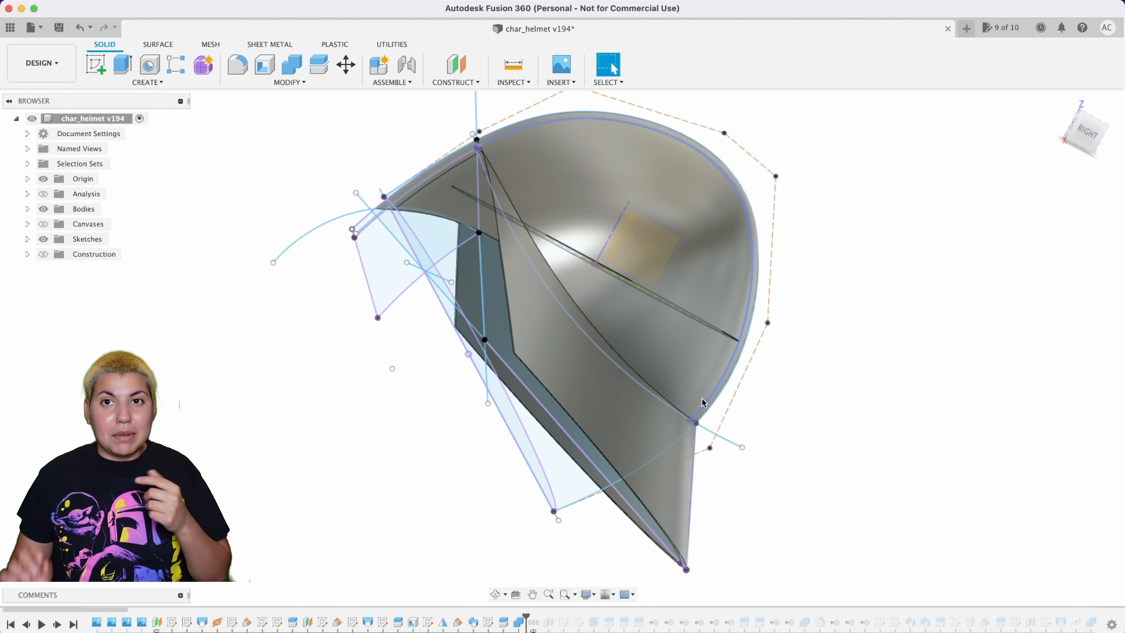
middle_drag(404, 153, 492, 310)
scroll(492, 310, up, 1)
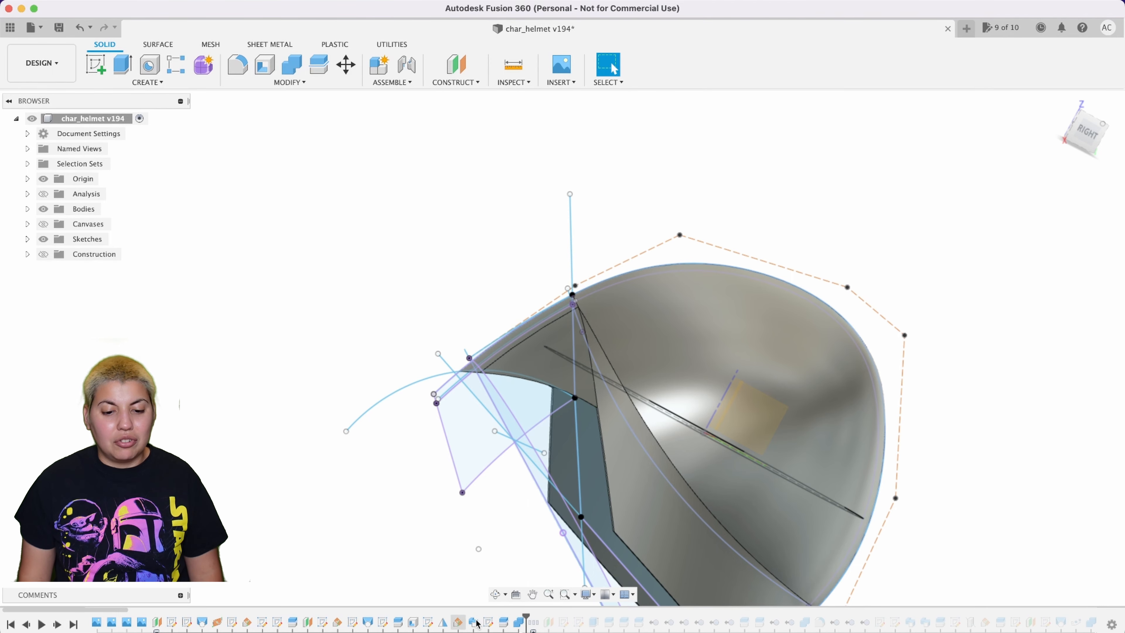
drag(511, 616, 450, 616)
shift+middle_drag(557, 288, 575, 292)
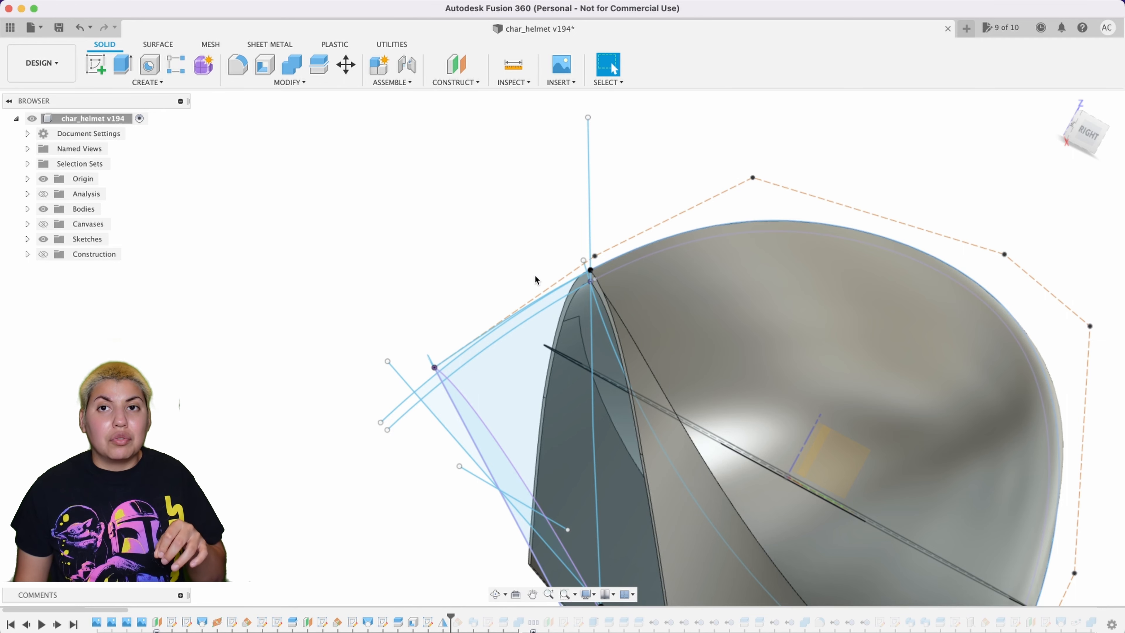
click(1096, 138)
click(16, 119)
shift+middle_drag(231, 319, 273, 349)
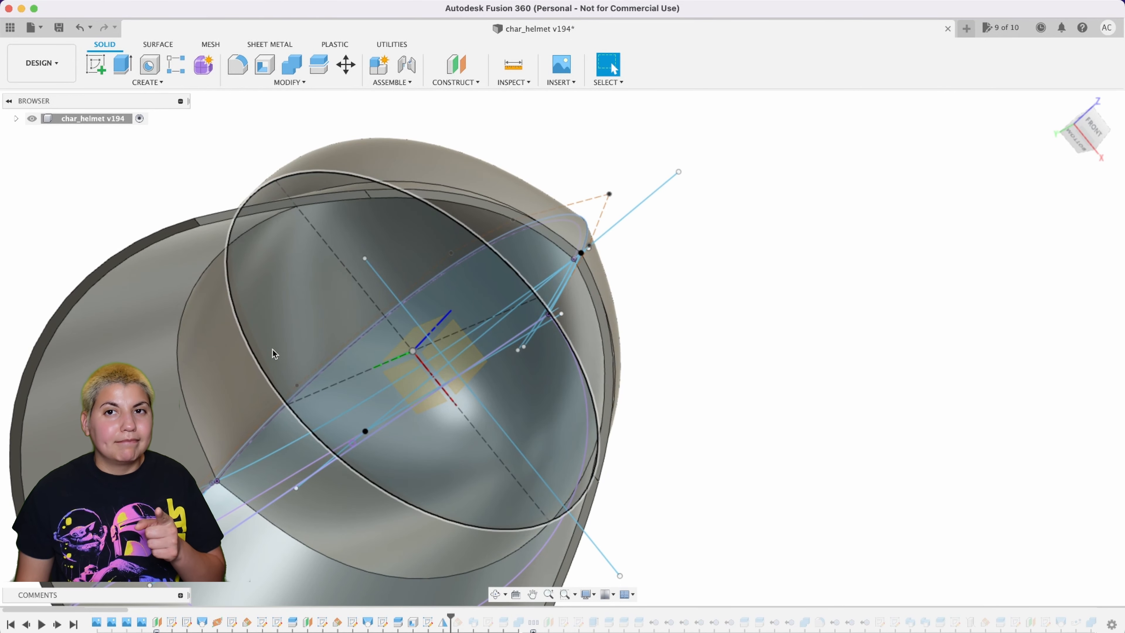
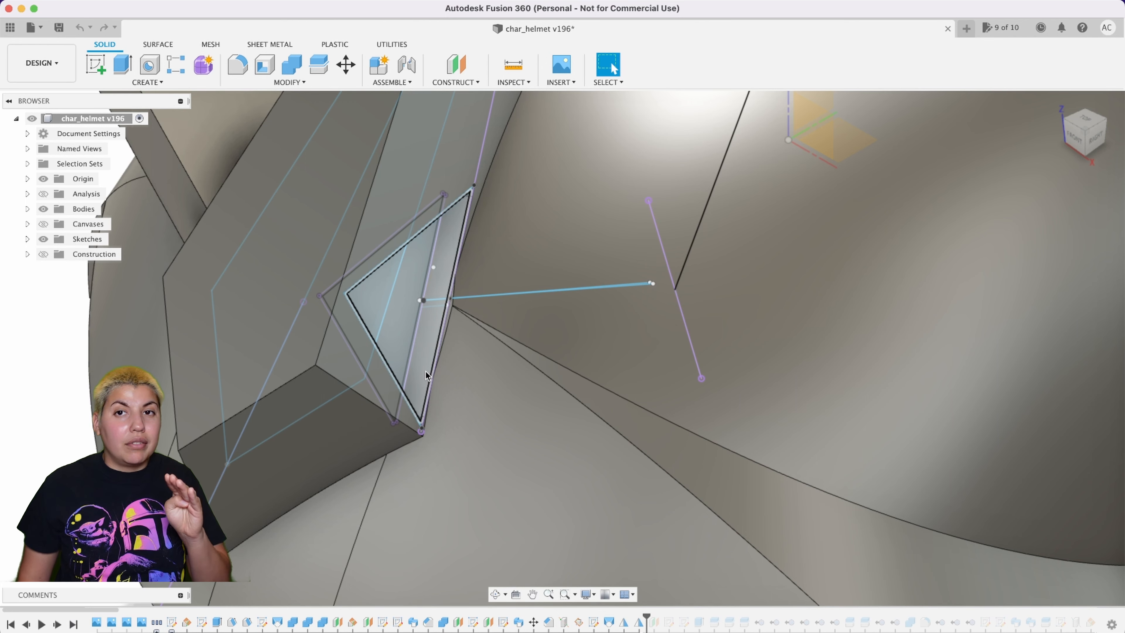
Examine the triangular profile and its path, and review the settings of the tapered single-path sweep without changing them
scroll(425, 375, down, 3)
drag(1084, 133, 1079, 110)
scroll(381, 217, up, 3)
scroll(437, 195, up, 4)
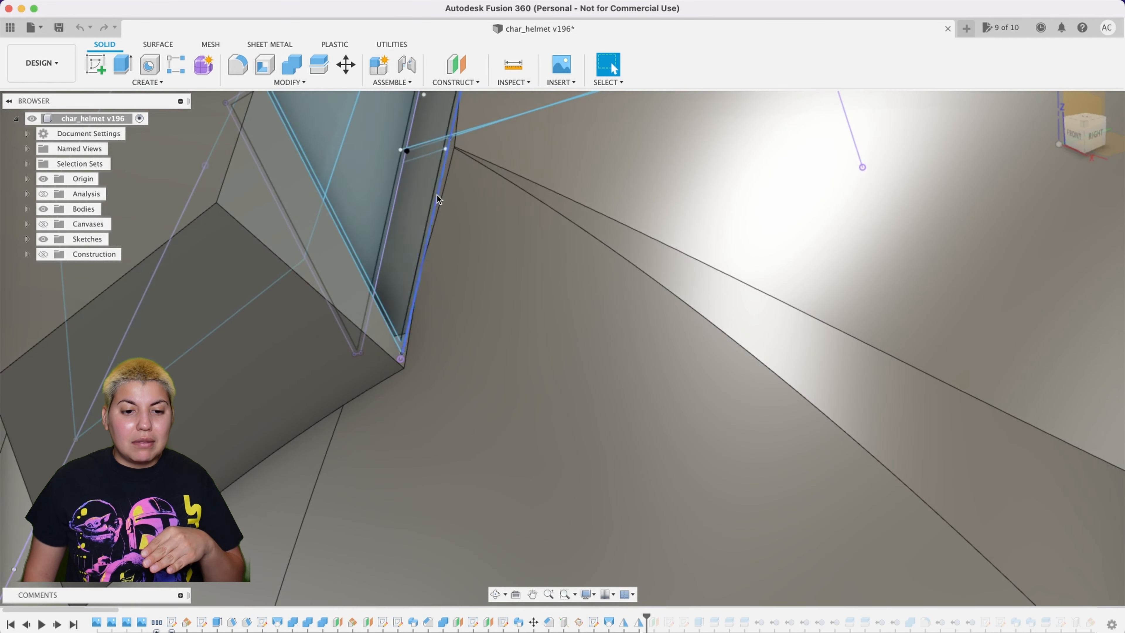
middle_drag(438, 199, 451, 355)
scroll(452, 355, up, 2)
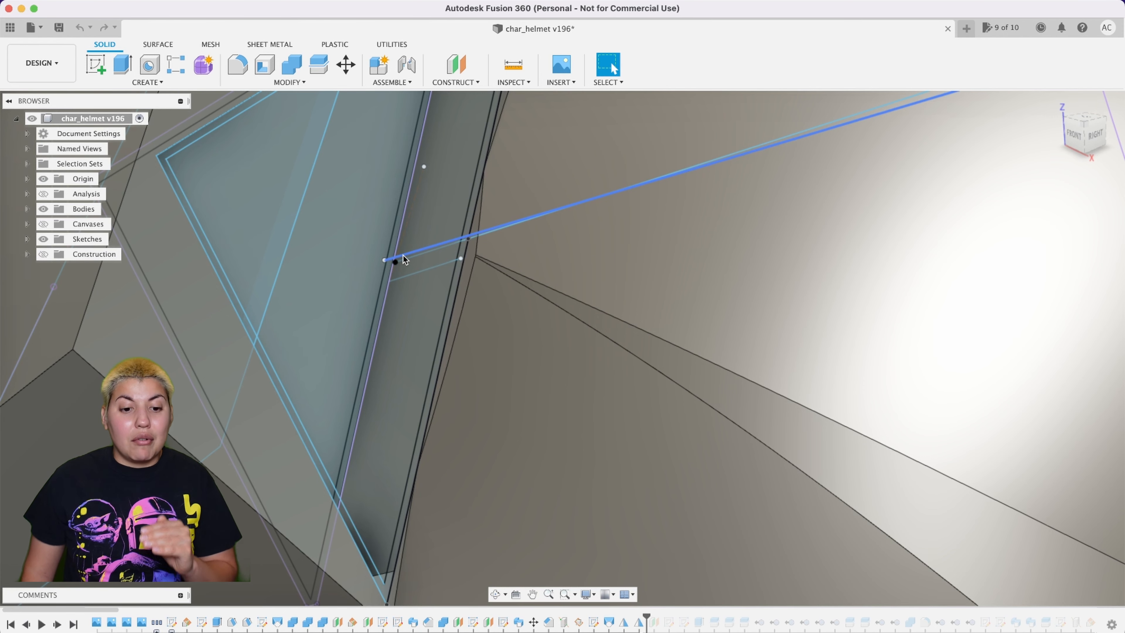
right_click(518, 622)
click(544, 499)
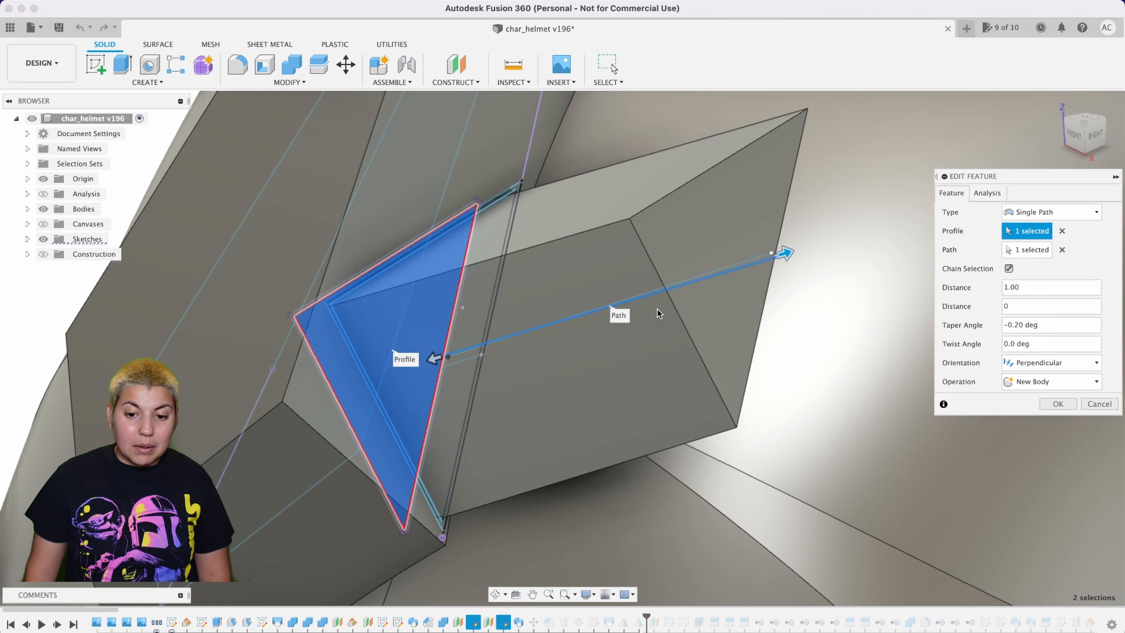
click(1099, 404)
List the model's bodies and make Body414 visible
click(28, 209)
click(52, 301)
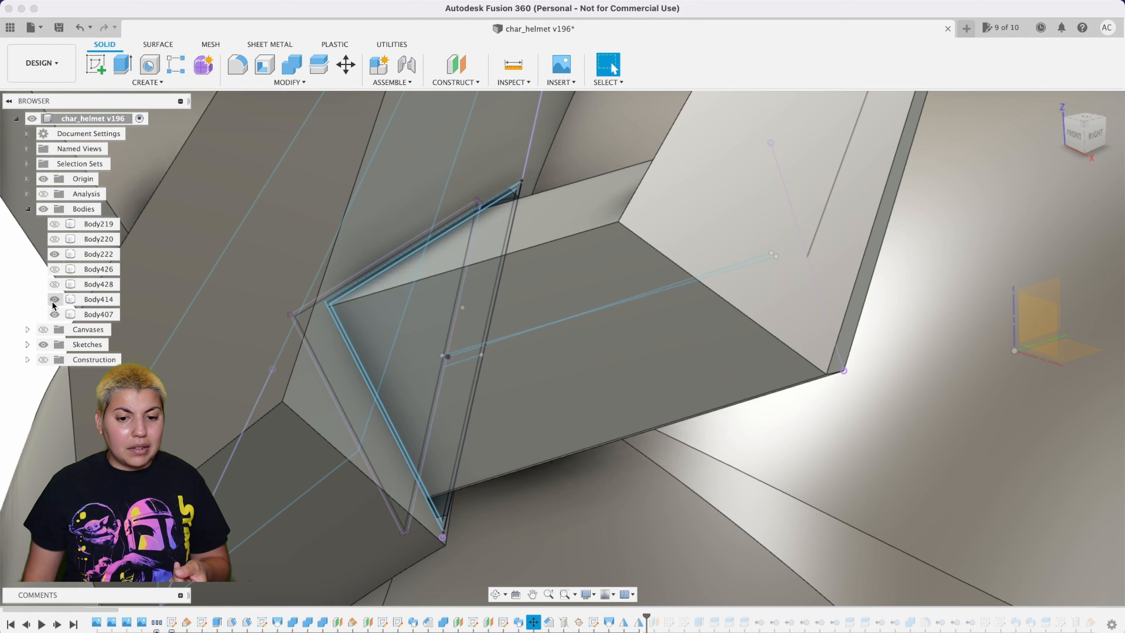
scroll(504, 338, down, 5)
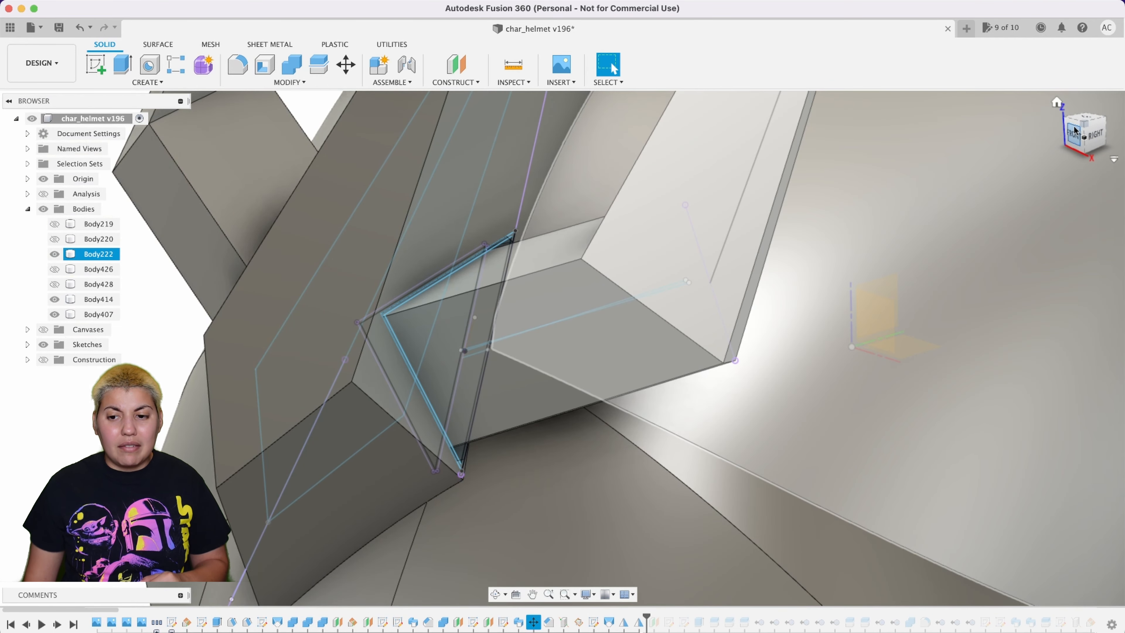
Examine the construction axis along the lower edge of the horn's base and its entry in the design history
shift+middle_drag(974, 204, 840, 171)
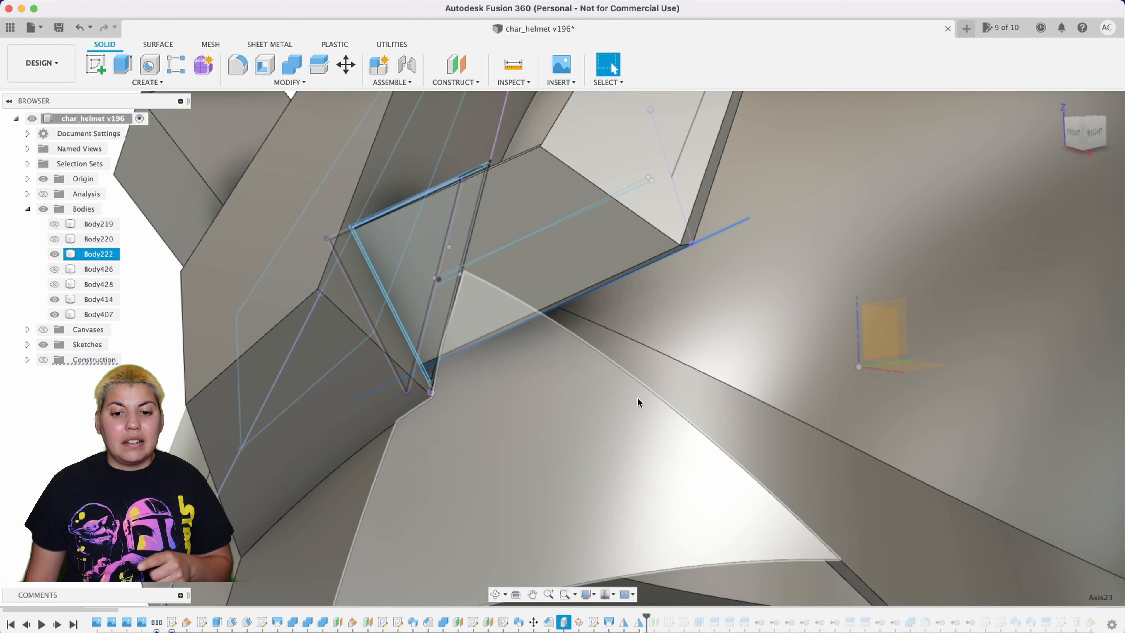
scroll(720, 253, up, 3)
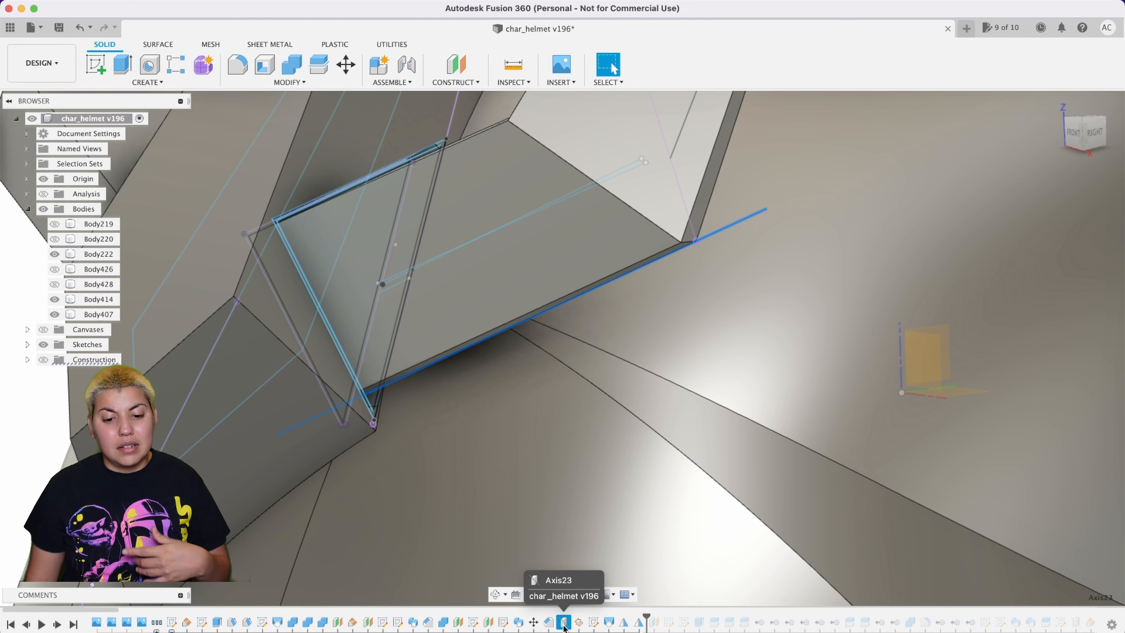
right_click(564, 625)
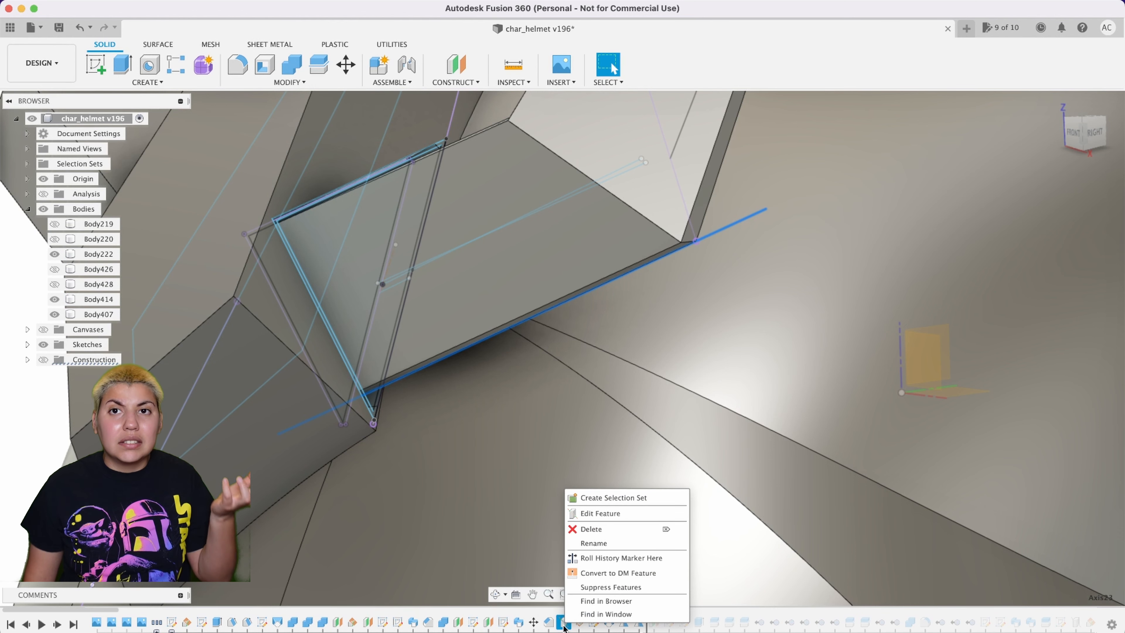
click(565, 628)
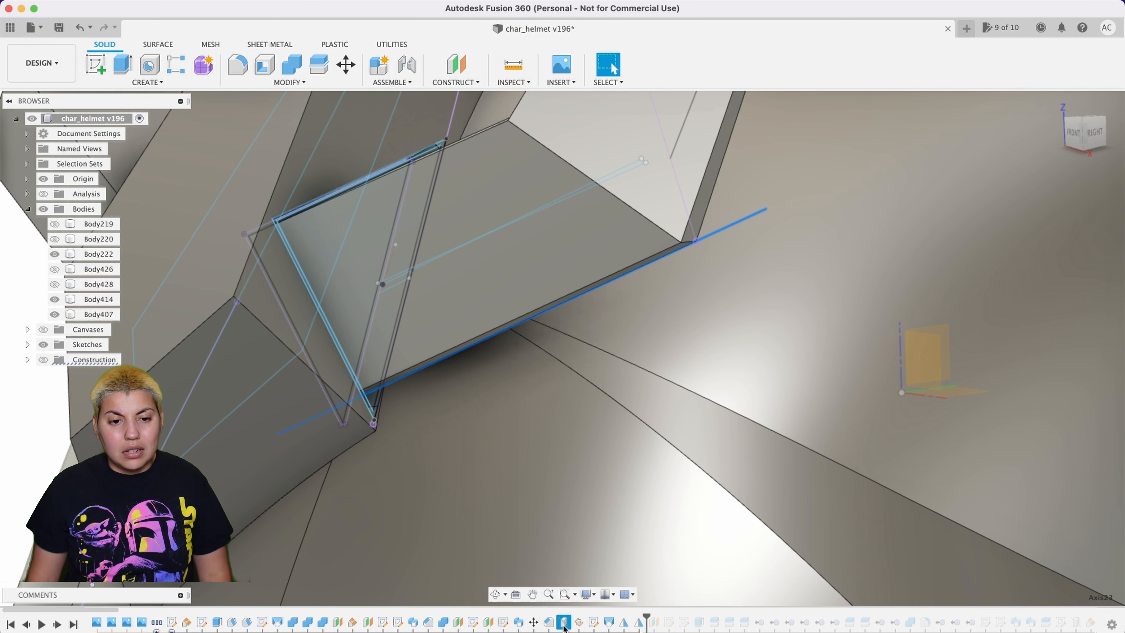
click(467, 83)
click(468, 83)
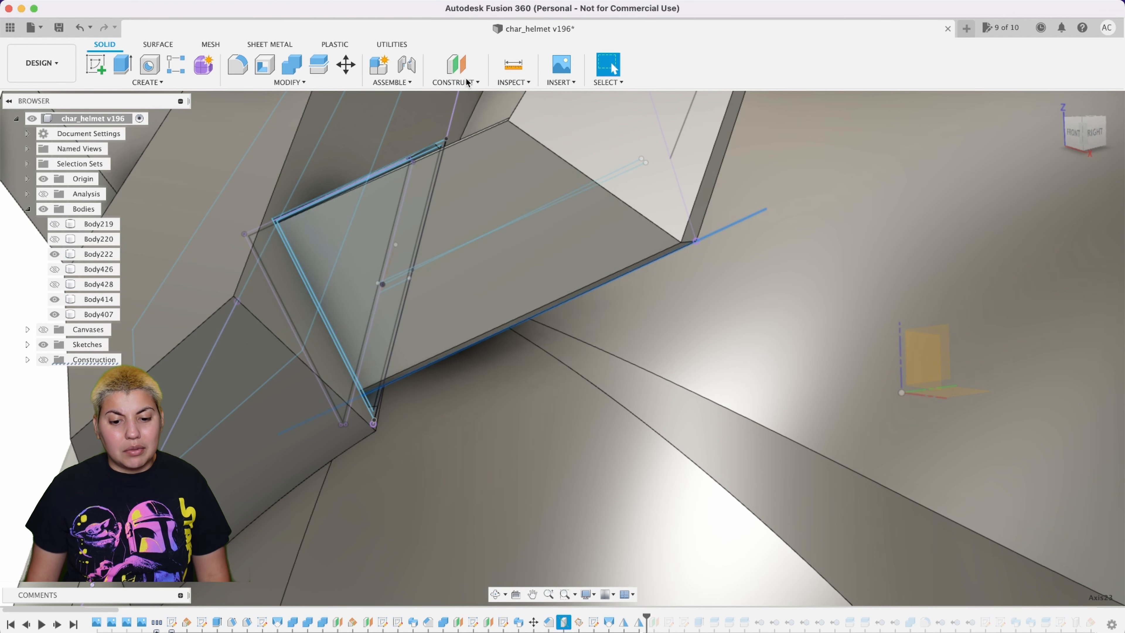
Review the two lines that define the construction plane at the horn's base, then close its settings without edits
click(578, 622)
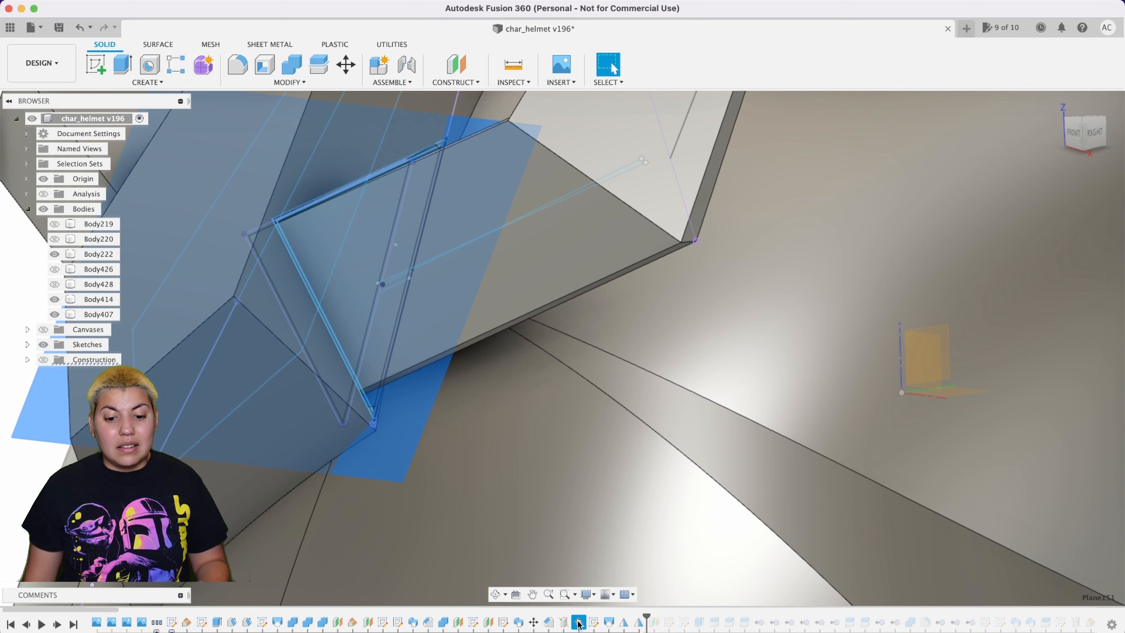
right_click(578, 623)
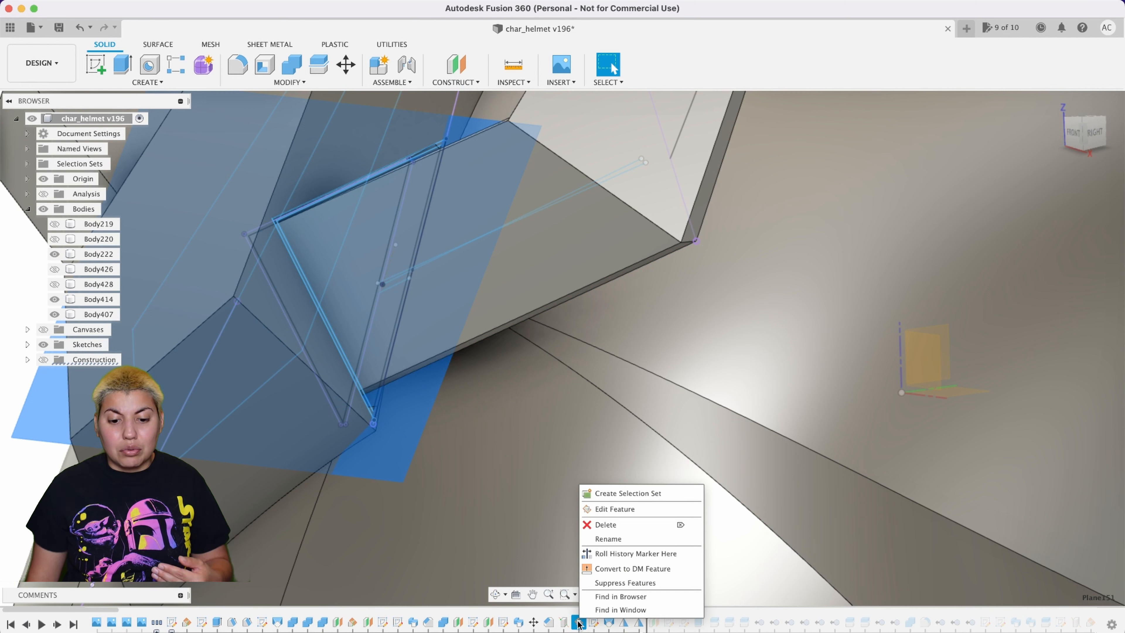
click(619, 508)
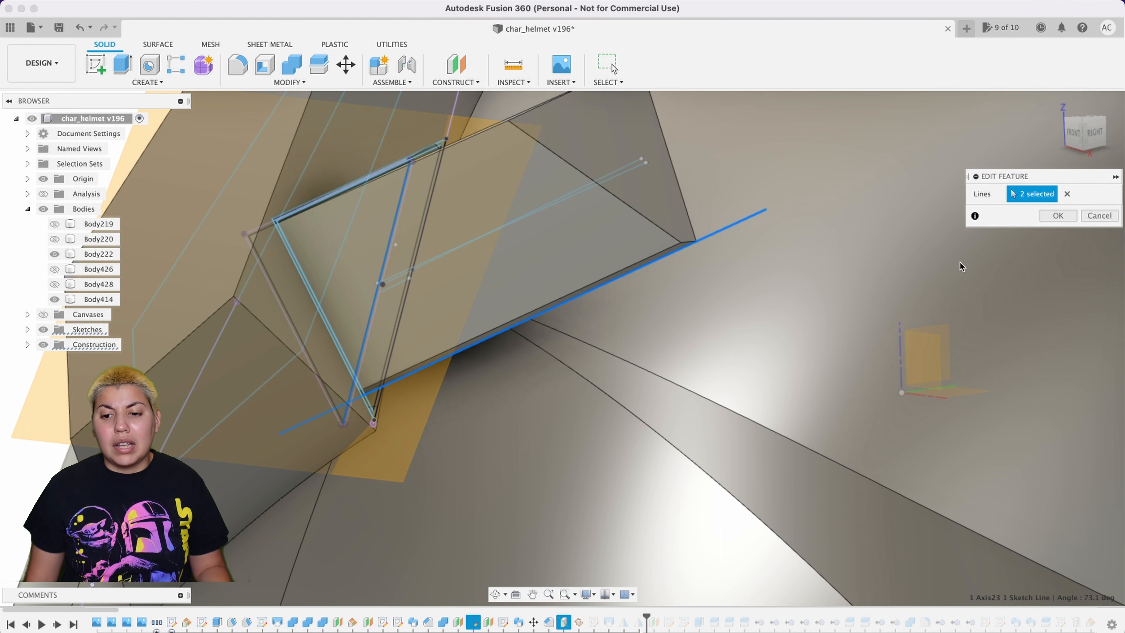
click(1072, 132)
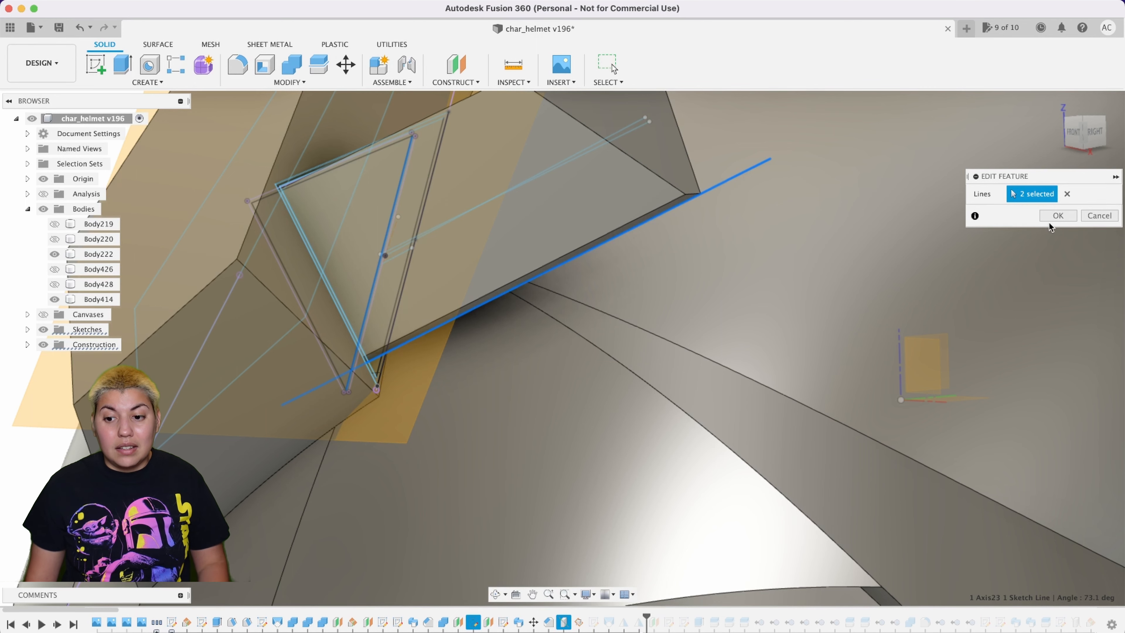
click(1058, 215)
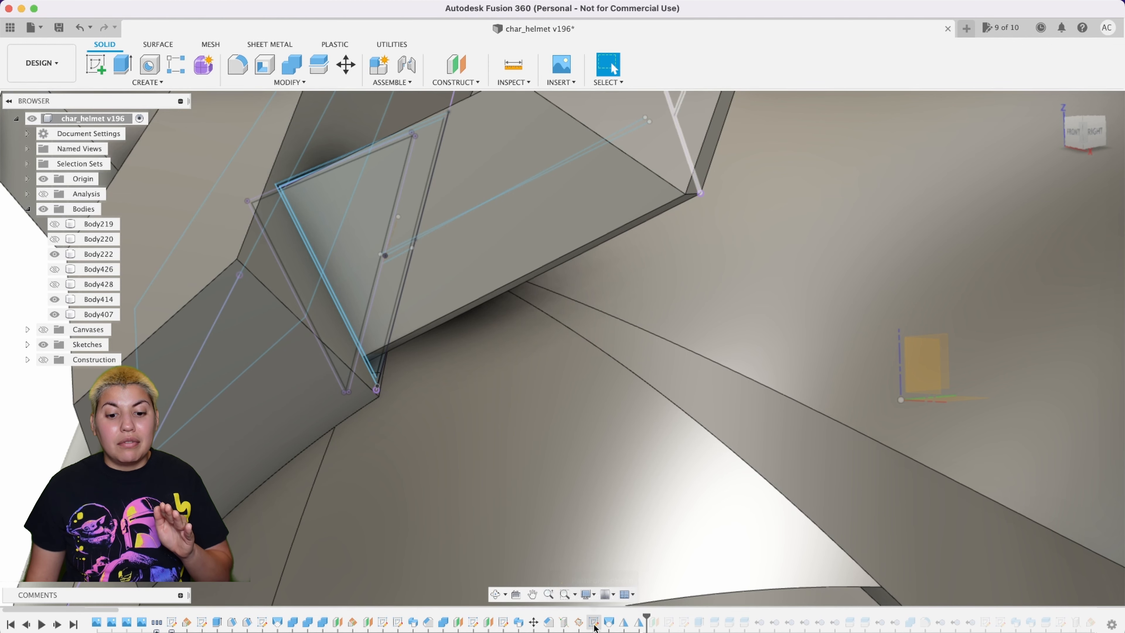
Examine the whole horn, then highlight the PathForTopHorn sketch and view it from the helmet's right side
scroll(670, 312, down, 10)
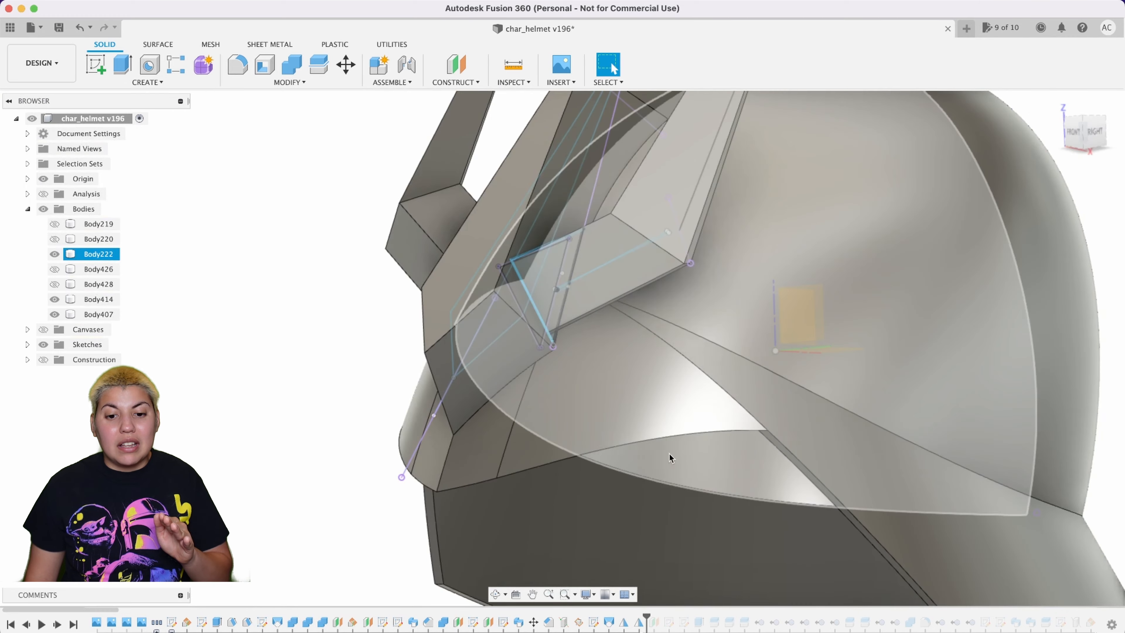
middle_drag(676, 347, 707, 560)
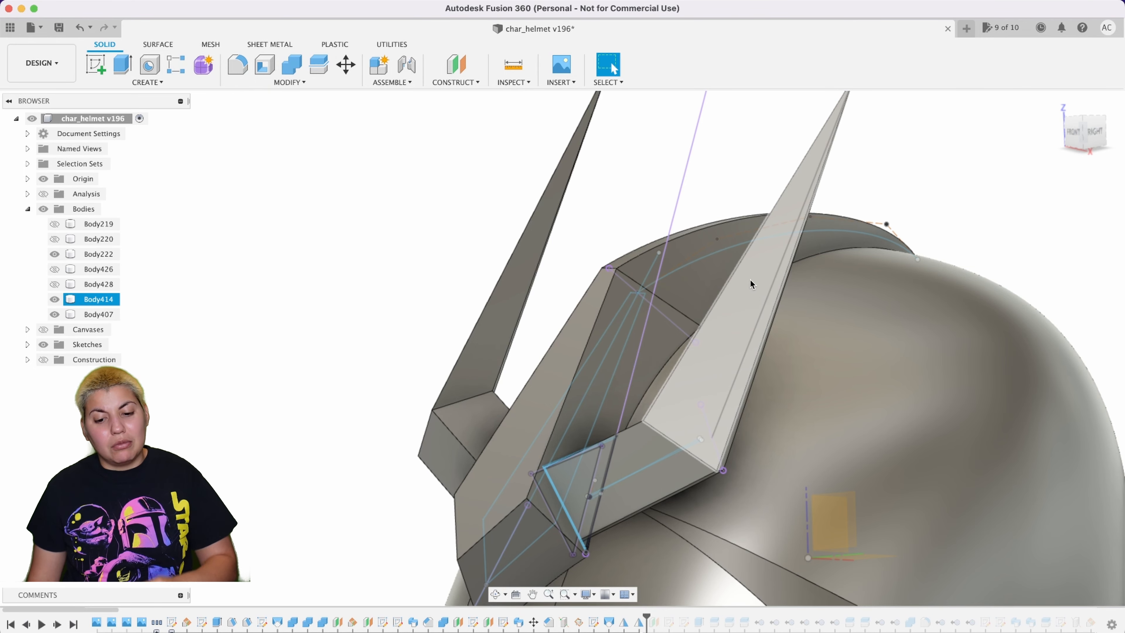
scroll(664, 571, up, 2)
scroll(570, 613, right, 3)
scroll(574, 602, up, 5)
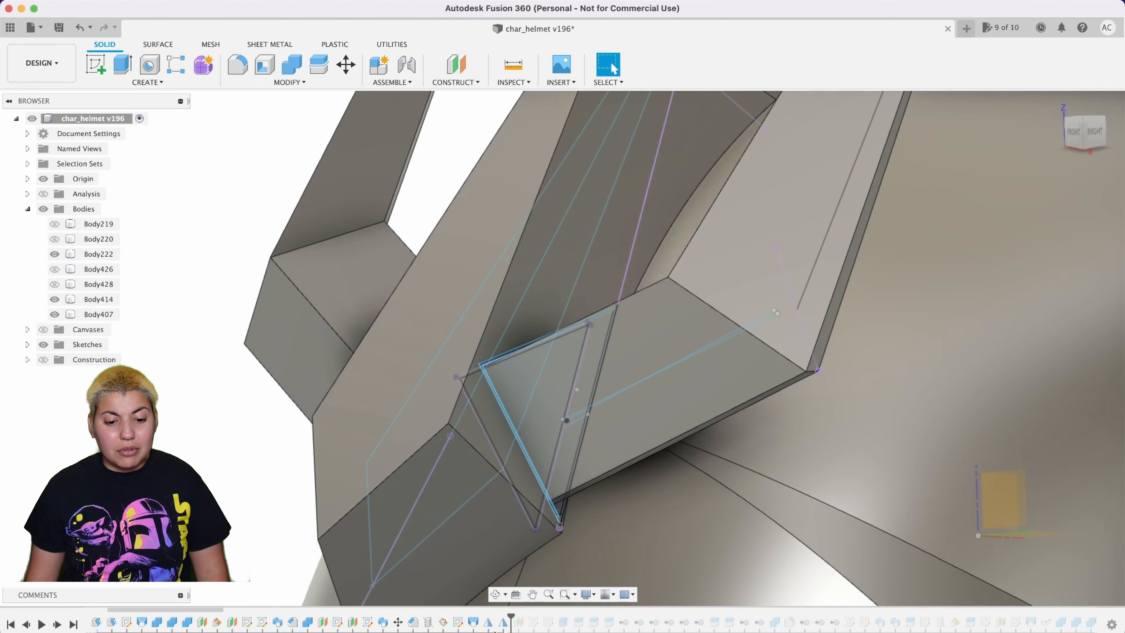
click(458, 621)
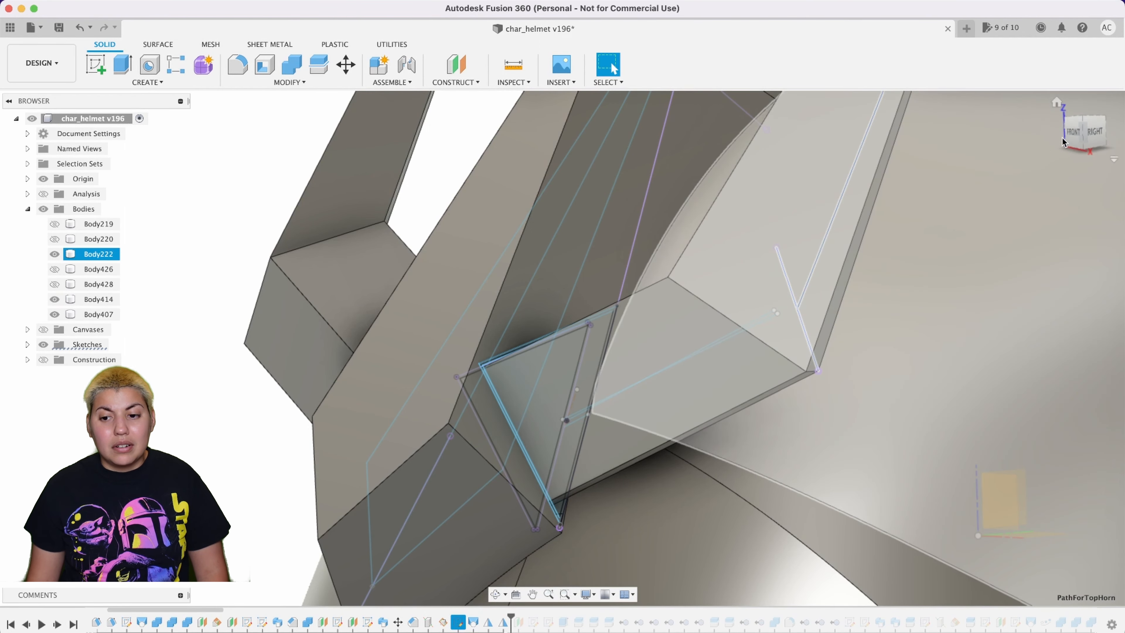
drag(1096, 139, 1077, 135)
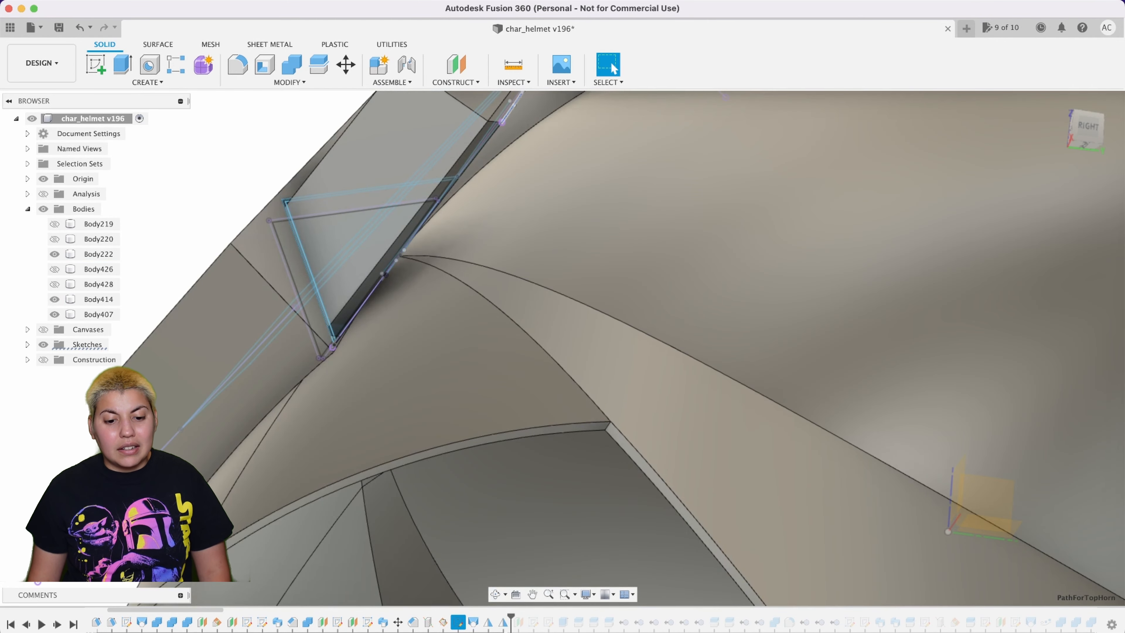
Recheck the horn plane's defining axis and sketch line from the side, then cancel the edit
click(443, 622)
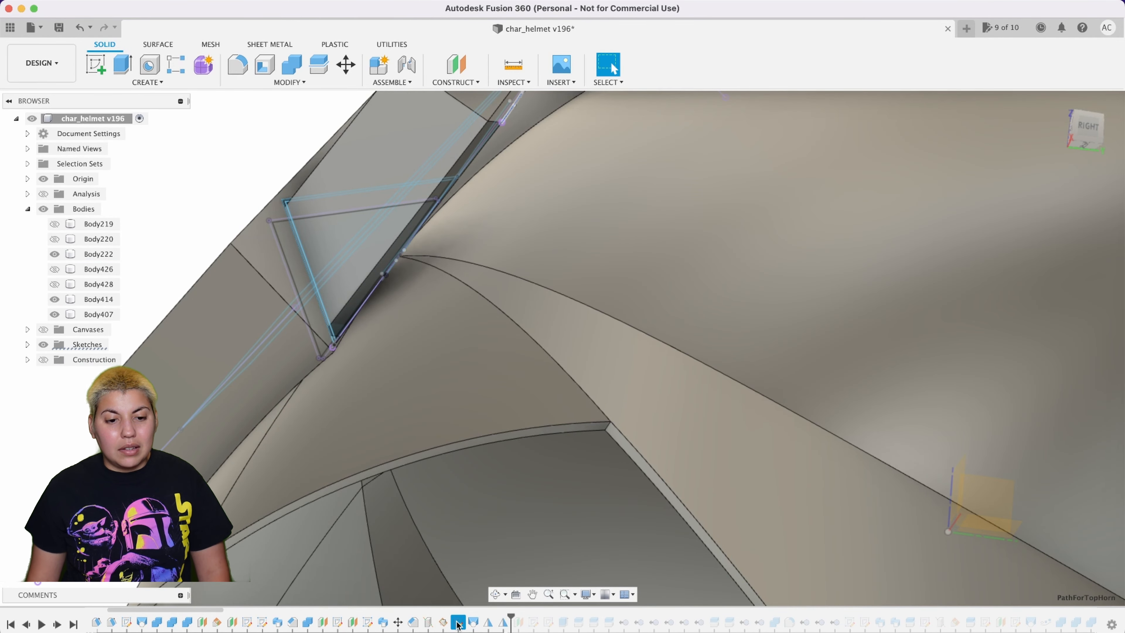
right_click(444, 624)
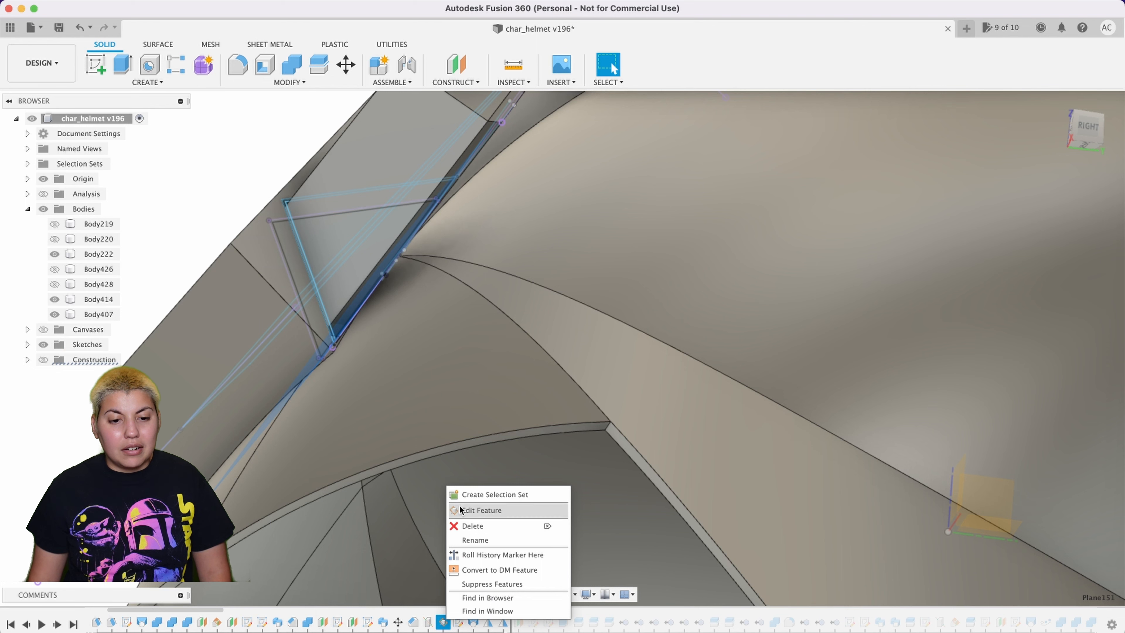
click(469, 510)
middle_drag(423, 241, 438, 408)
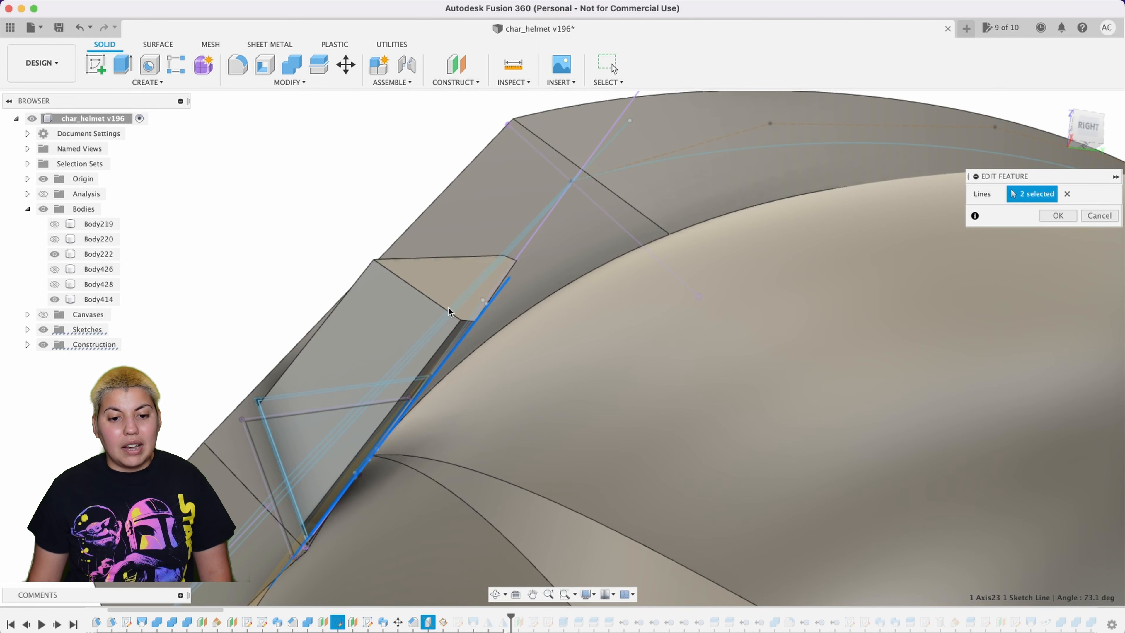
click(1099, 216)
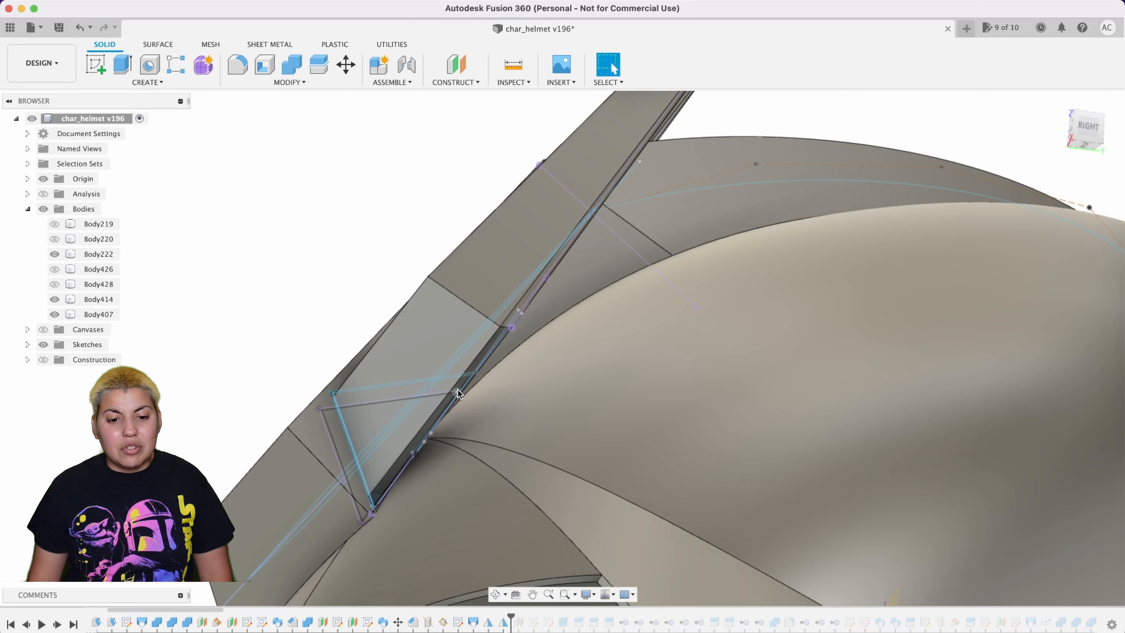
Examine the horn up to its tip and review its loft's profiles, centerline and Join operation, then cancel the edit
scroll(468, 389, down, 3)
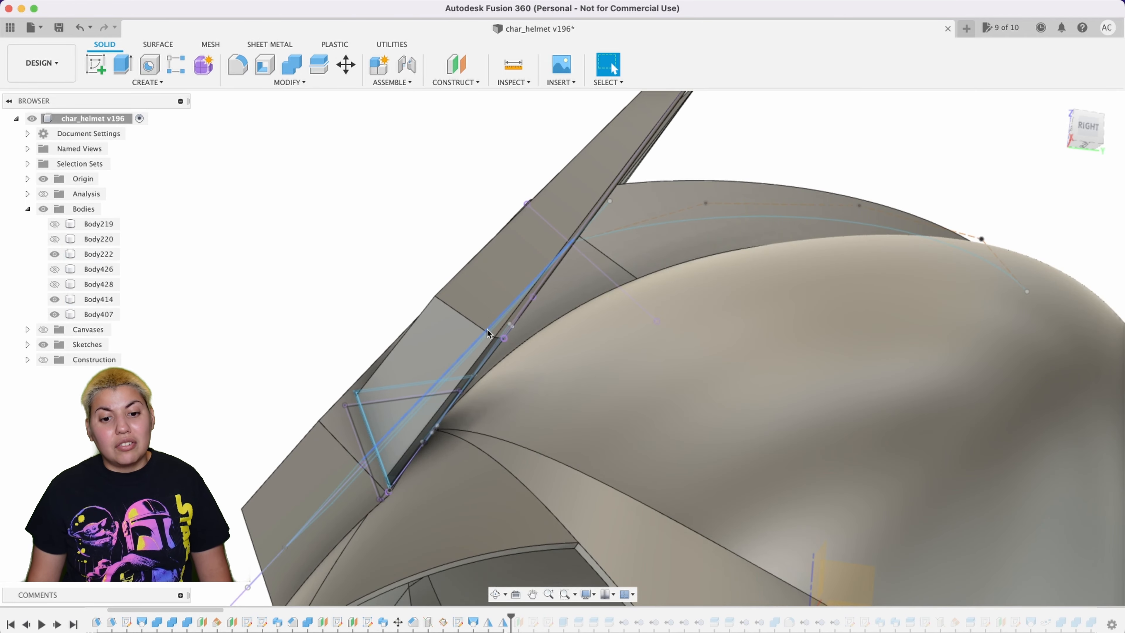
scroll(509, 319, down, 2)
scroll(524, 406, down, 3)
middle_drag(637, 213, 565, 485)
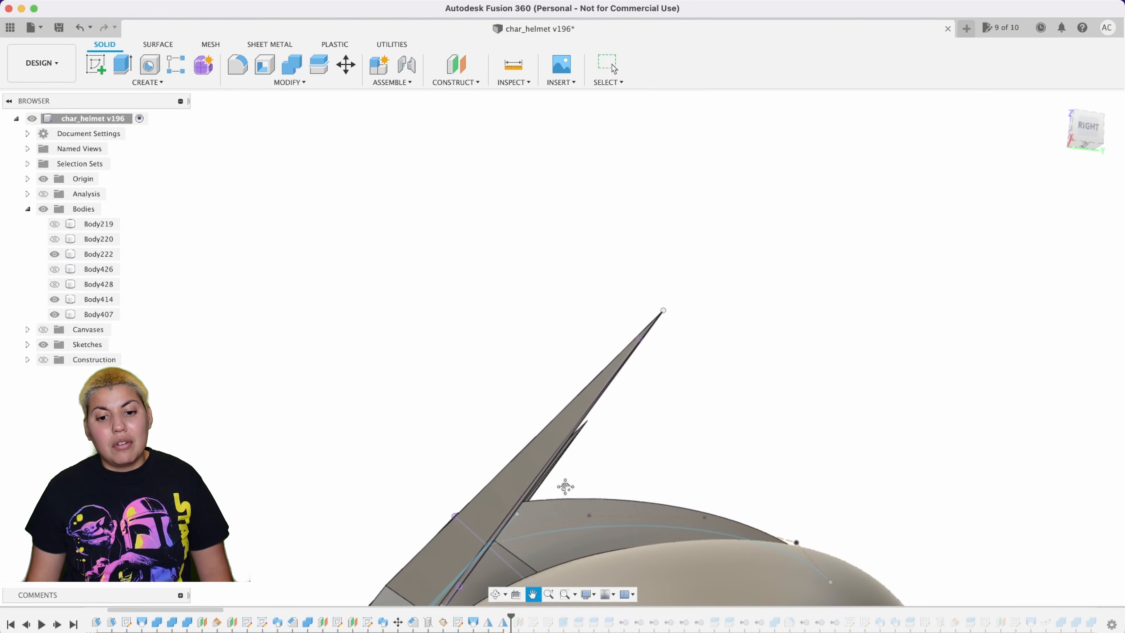
scroll(648, 396, down, 1)
middle_drag(668, 424, 716, 342)
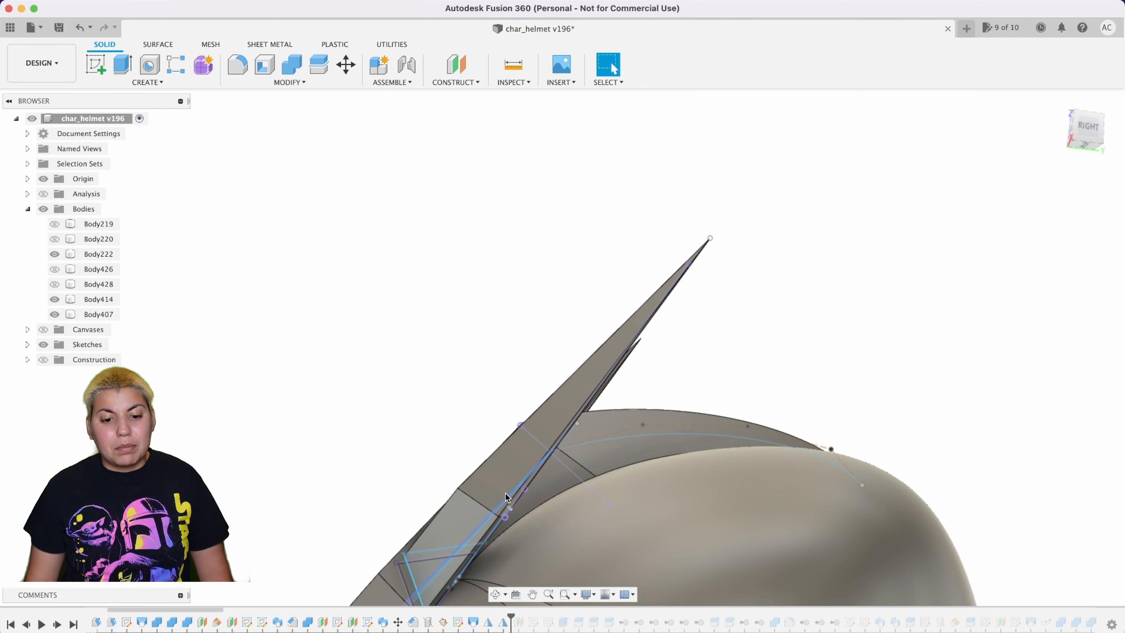
click(474, 622)
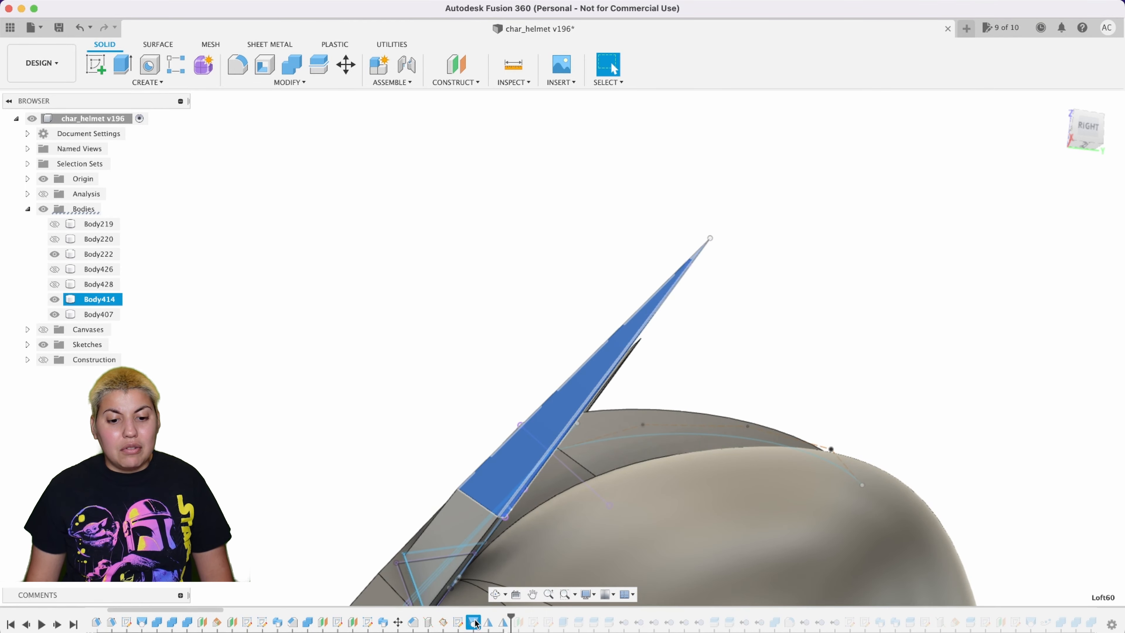
right_click(475, 622)
click(509, 507)
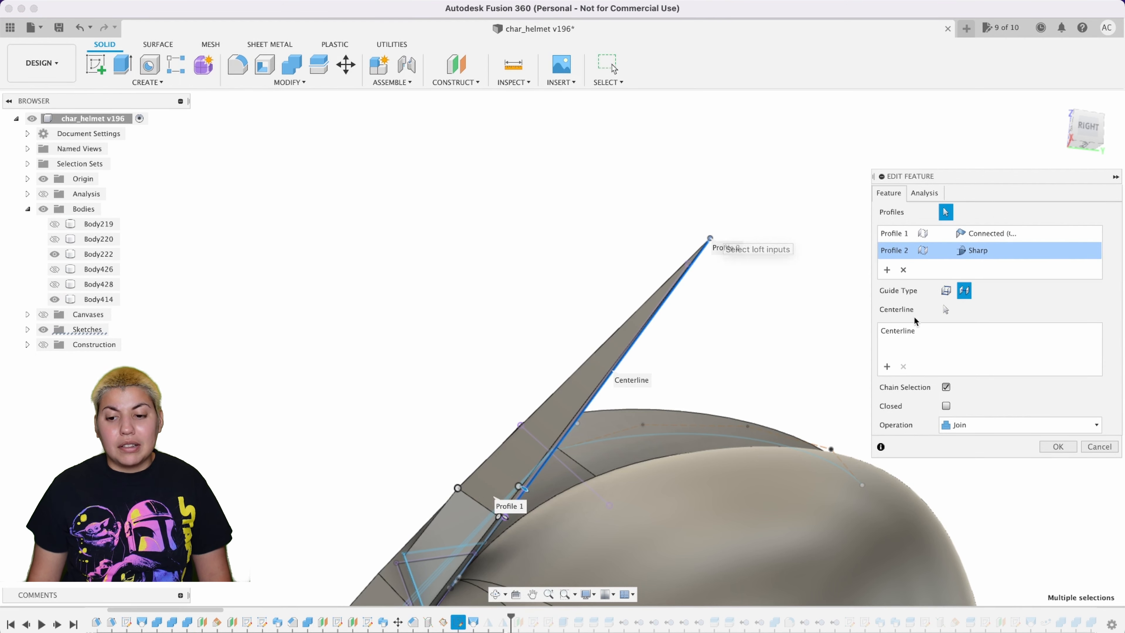
click(1099, 446)
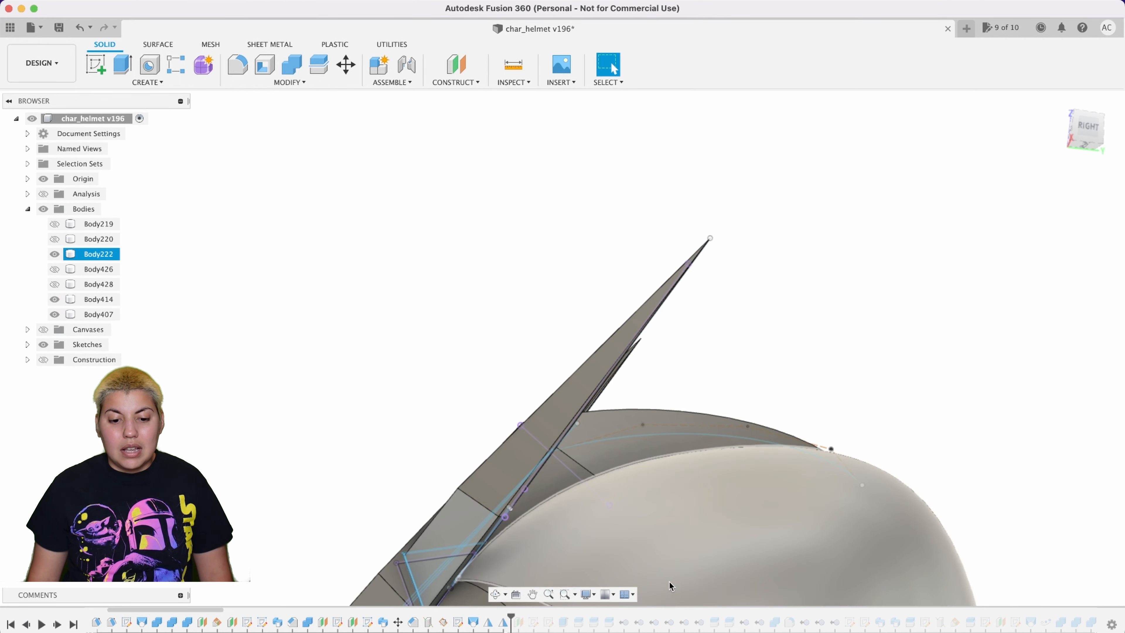
List the selection sets and orbit around both horns to view them from above
click(27, 164)
mouse_move(1079, 124)
mouse_down()
mouse_move(1085, 141)
mouse_move(1083, 124)
mouse_up()
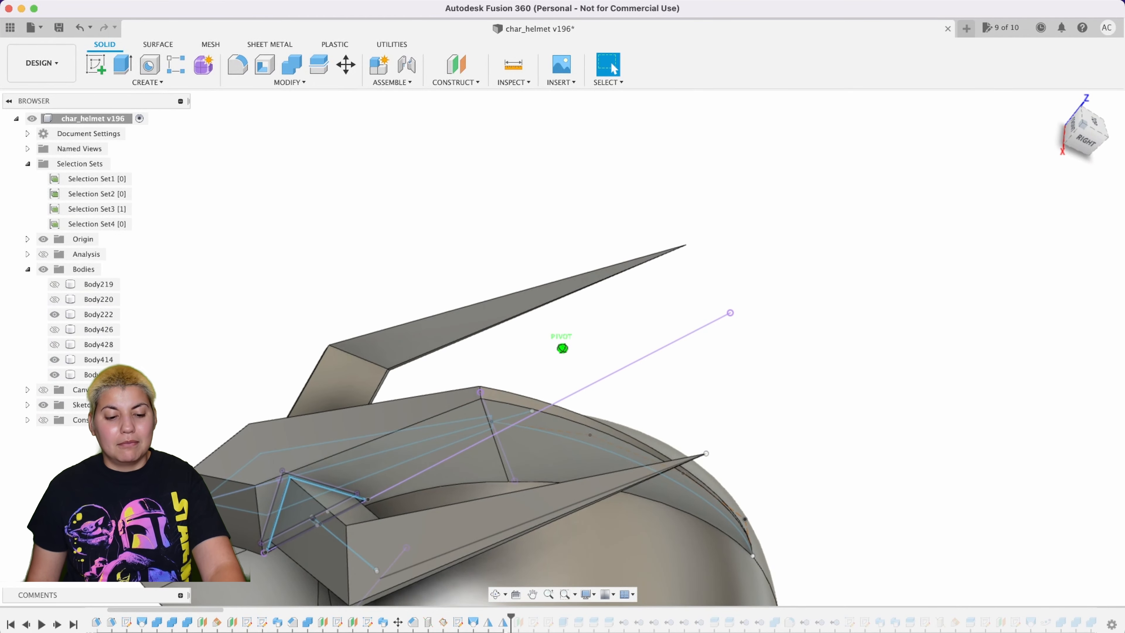
shift+middle_drag(562, 318, 499, 338)
mouse_move(562, 348)
shift+middle_down()
mouse_move(545, 429)
mouse_move(562, 337)
mouse_move(420, 349)
mouse_move(420, 306)
mouse_move(387, 313)
mouse_move(365, 348)
shift+middle_up()
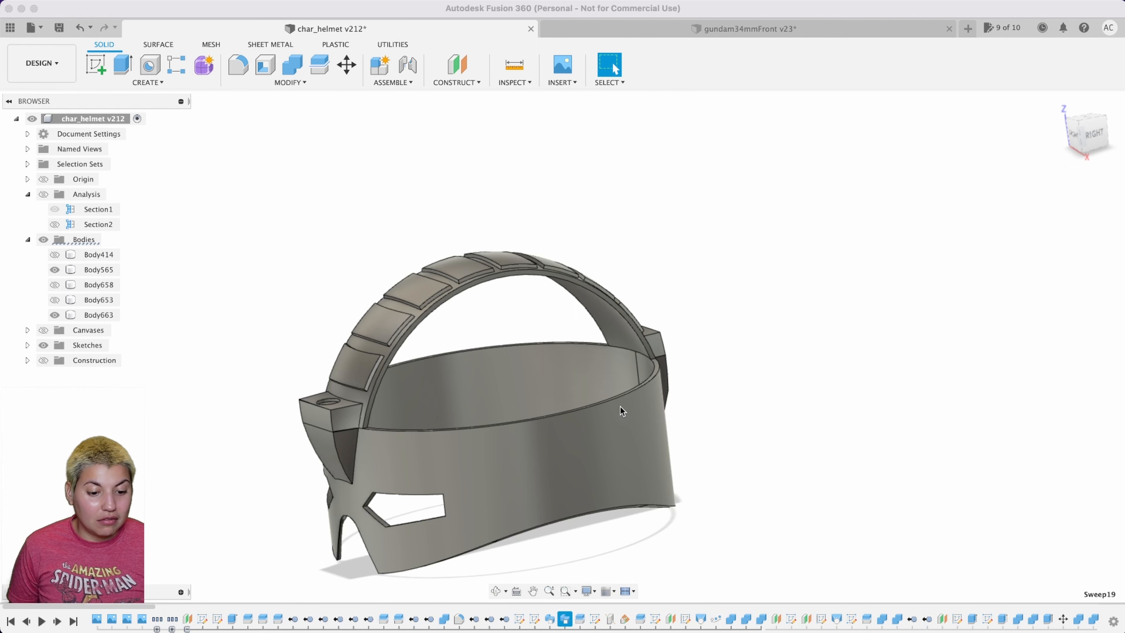
Inspect the inner face of the visor band, then view the band and segmented crest from the front and side
click(533, 394)
scroll(533, 394, up, 2)
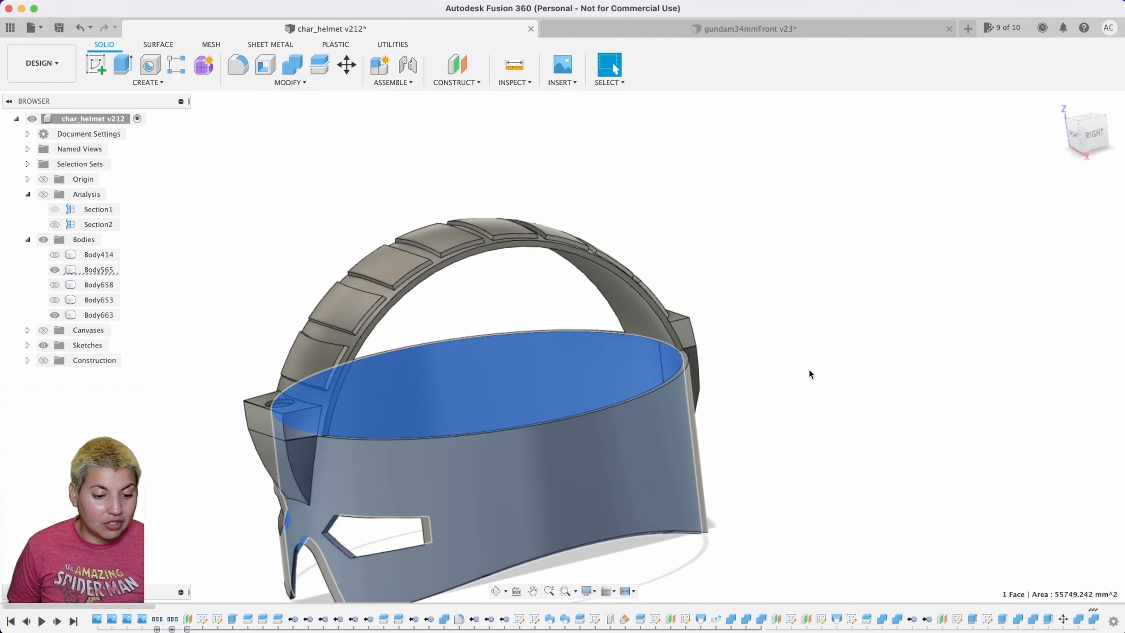
click(742, 364)
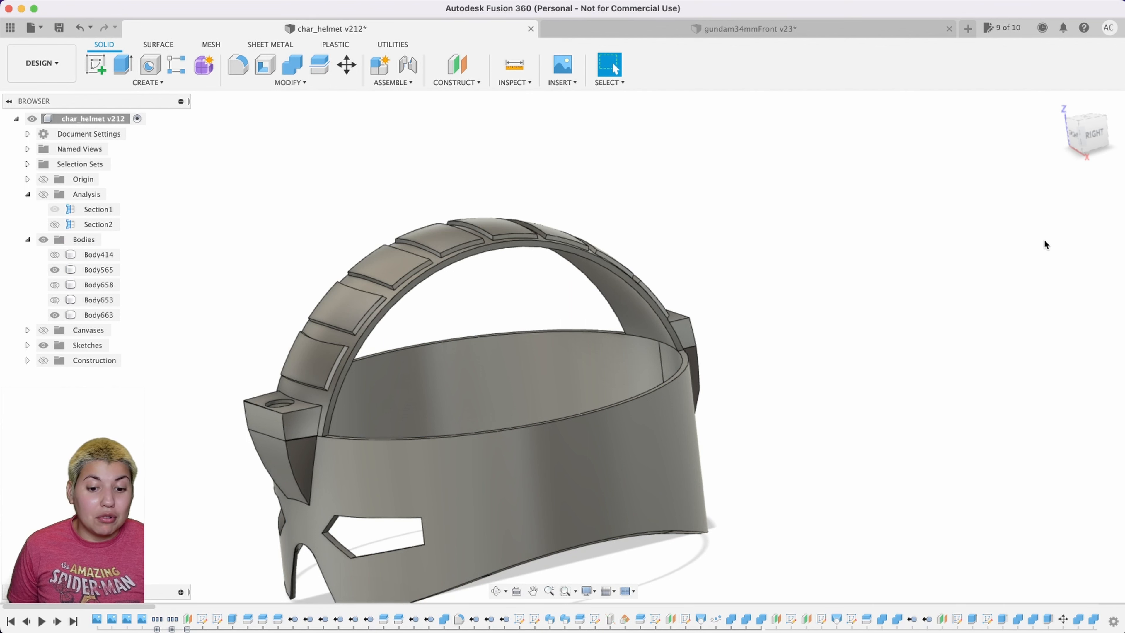
click(1067, 137)
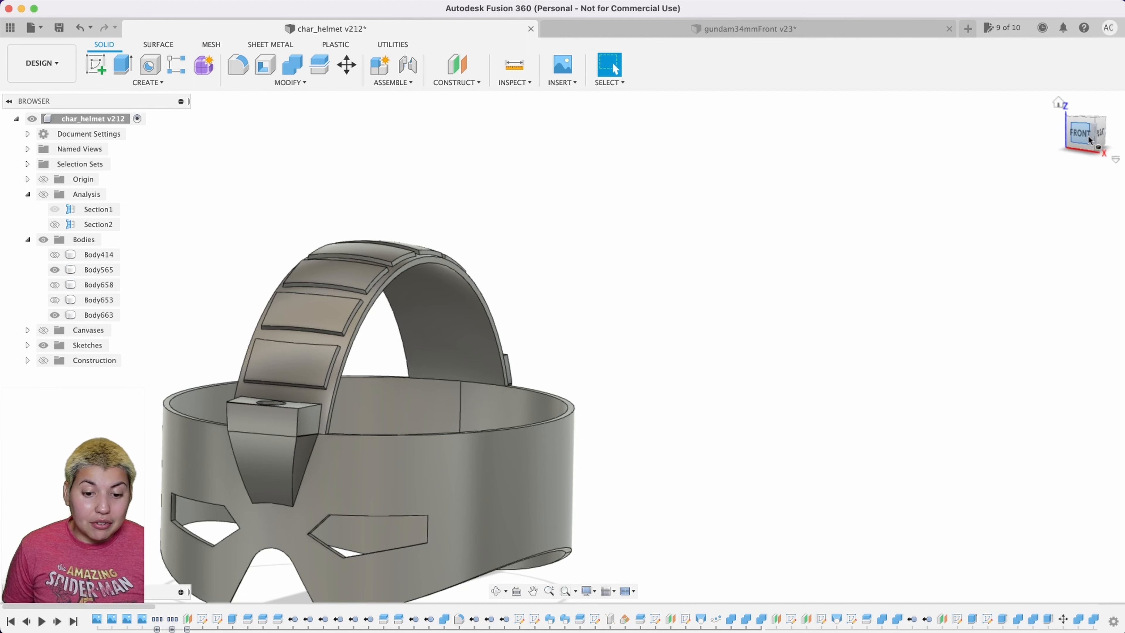
shift+middle_drag(562, 347, 456, 305)
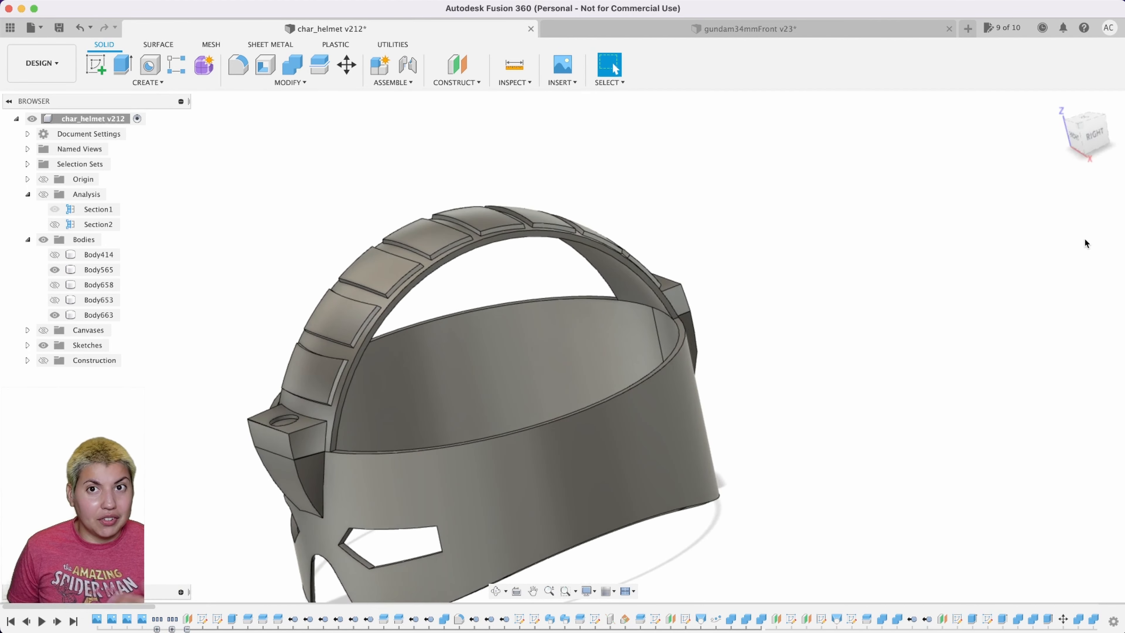
Examine the visor band's outer face and crest joints, and locate the related sweep in the design history
click(553, 494)
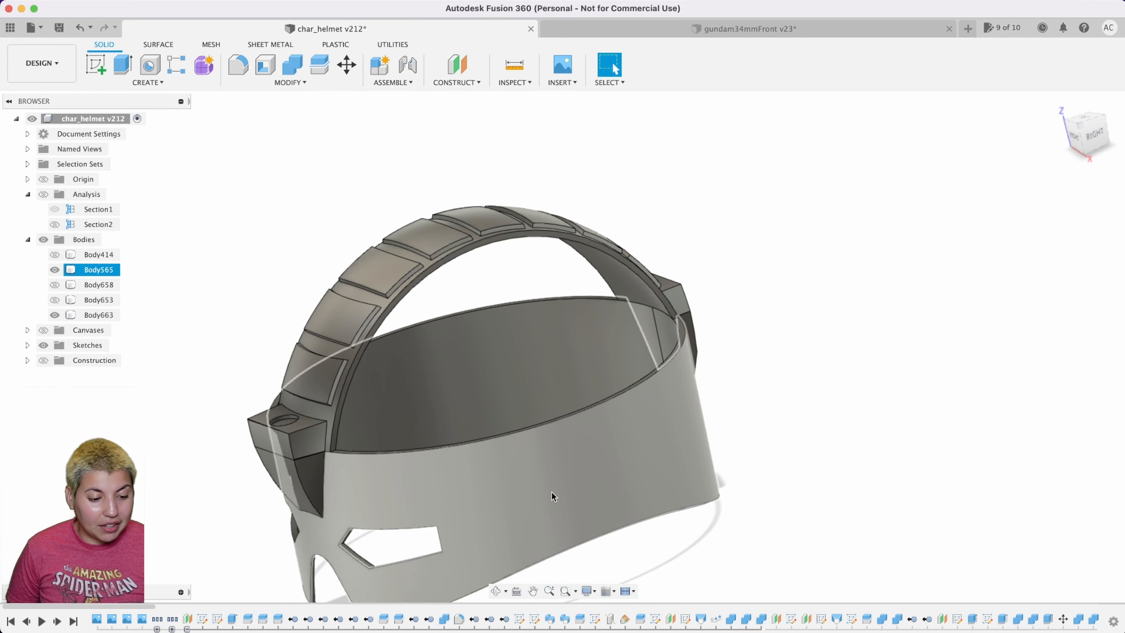
scroll(531, 465, up, 2)
click(358, 339)
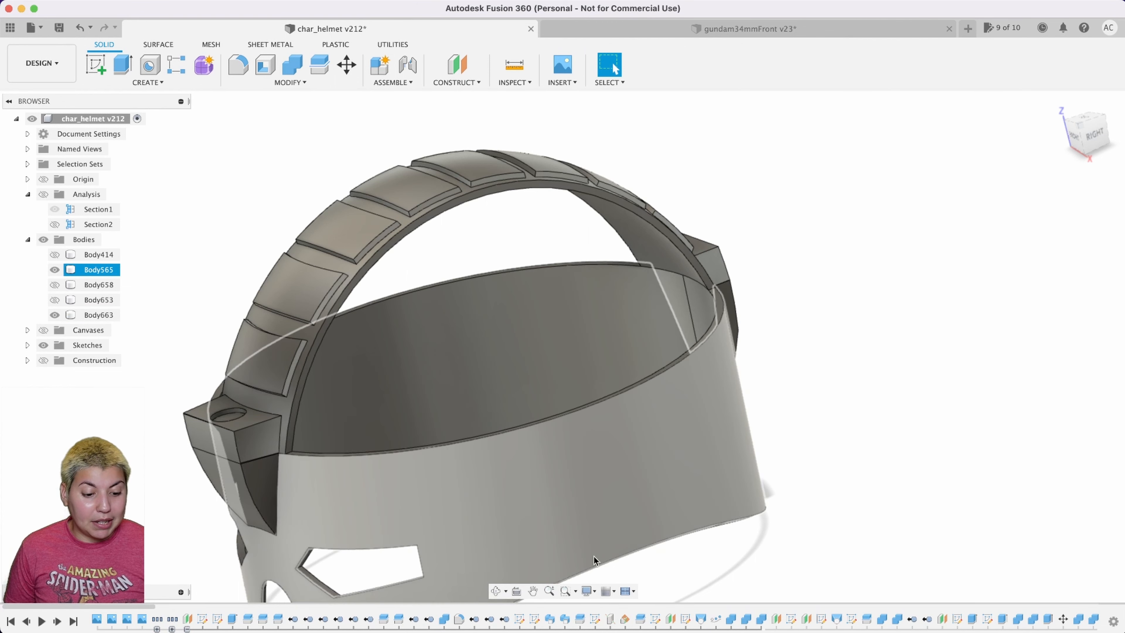
click(541, 618)
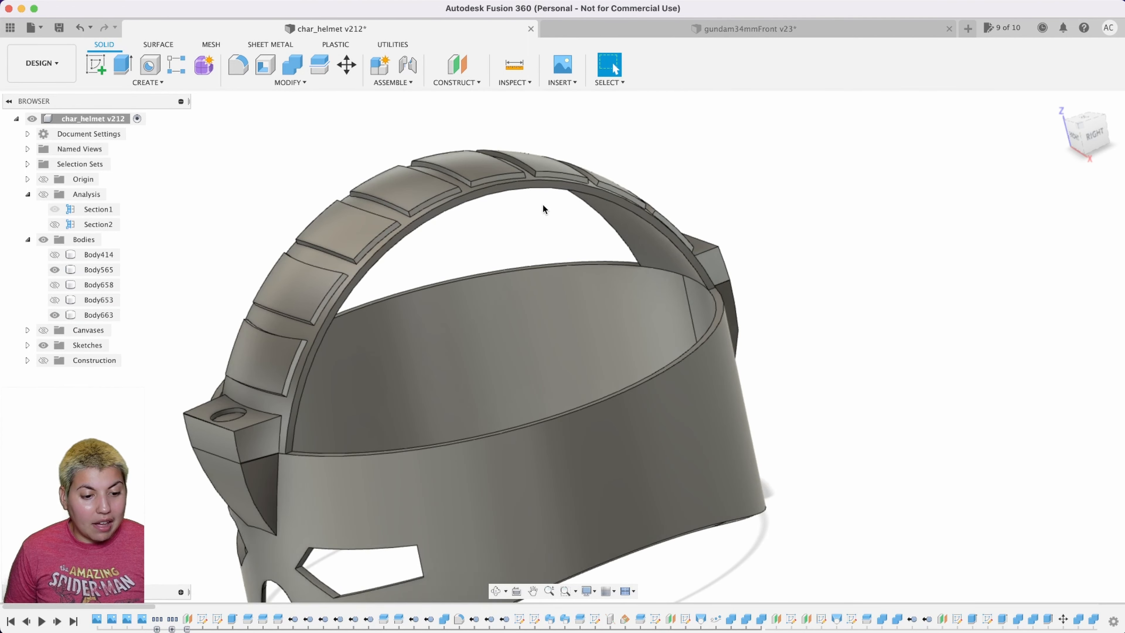
key(Escape)
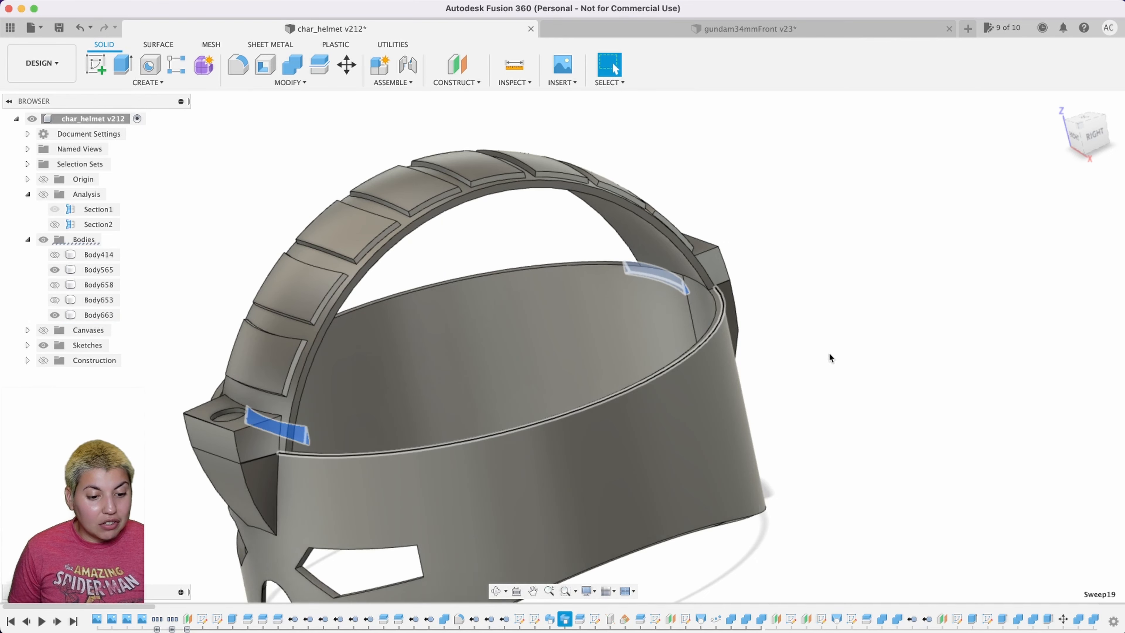
Examine the two sweep features that form the crest band by highlighting each in the design history, then clear the selection
click(340, 305)
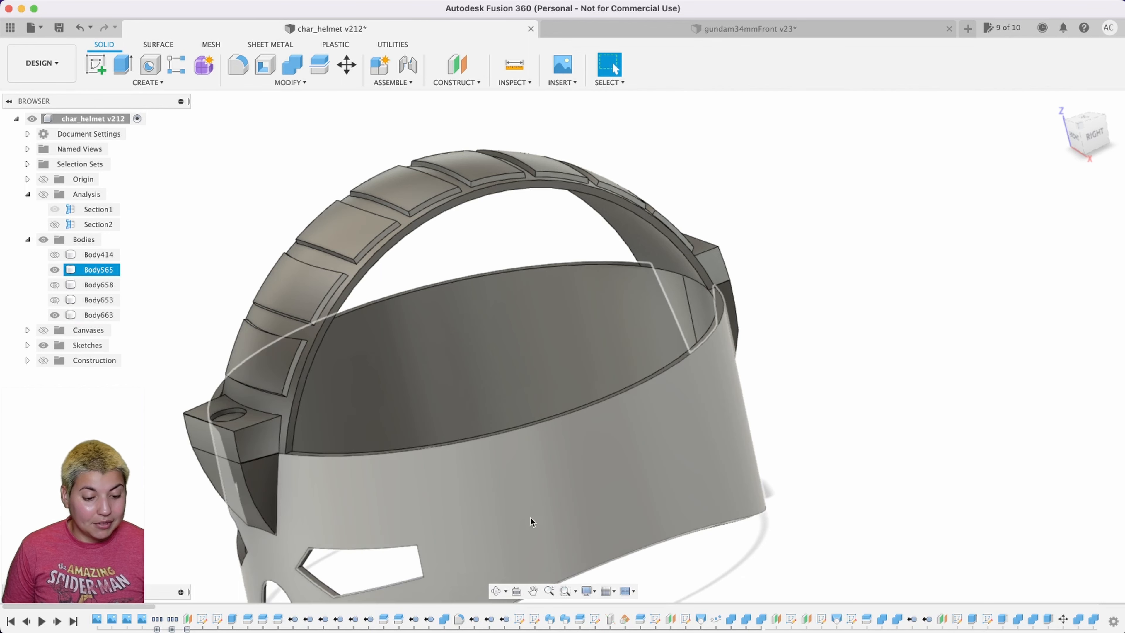
click(563, 619)
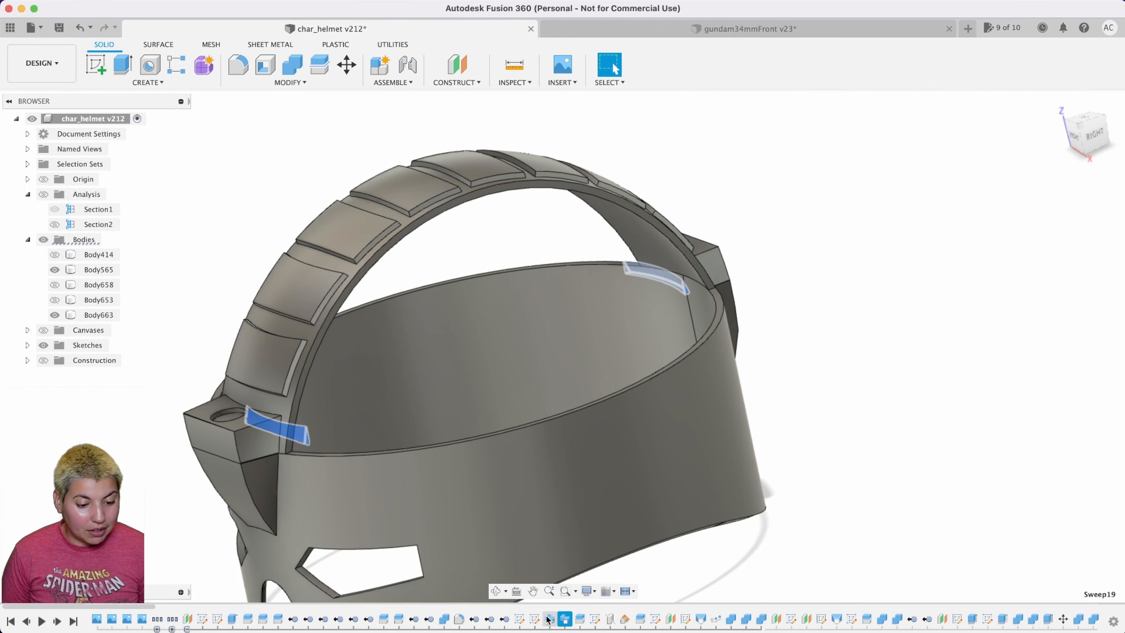
click(551, 619)
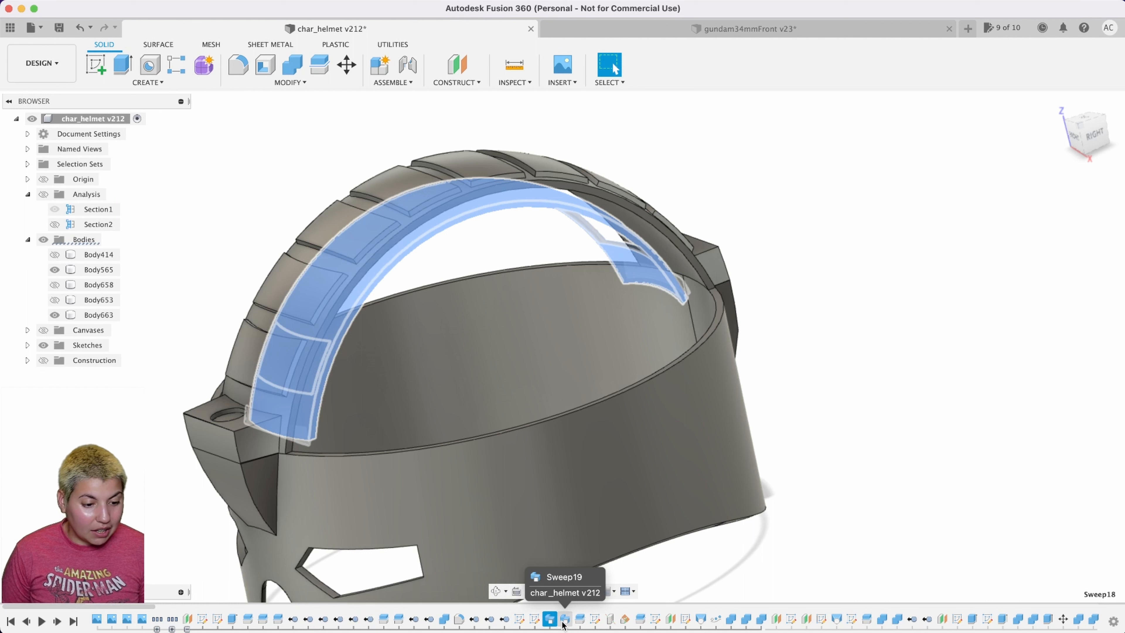
key(Escape)
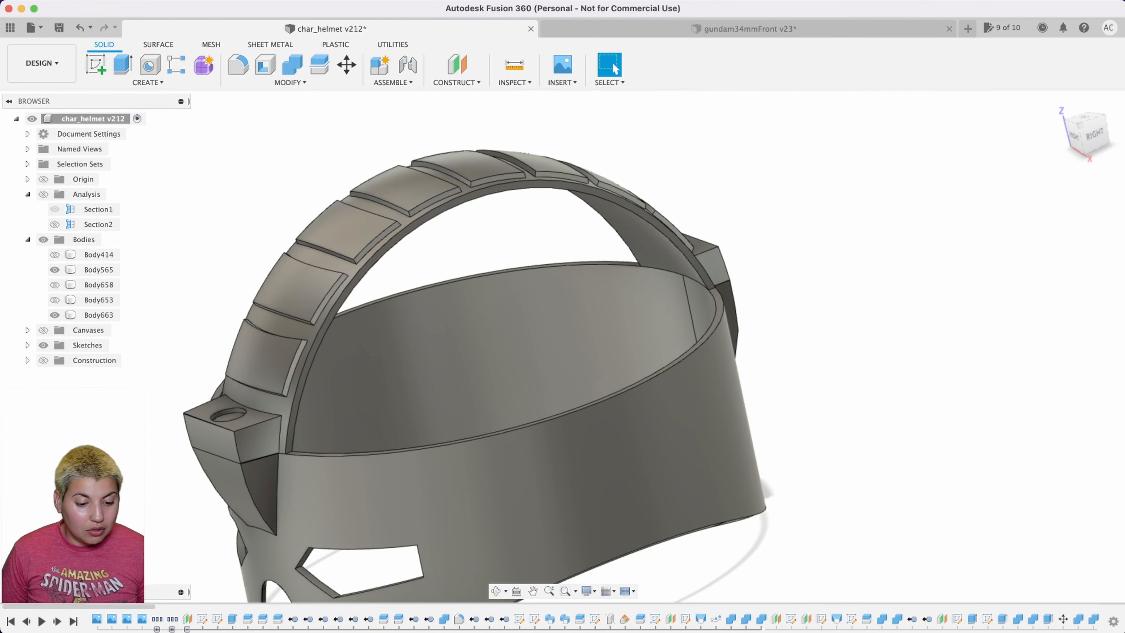
Roll the history marker to the crest's path pattern and highlight the original lofted block at the start of the pattern
right_click(715, 619)
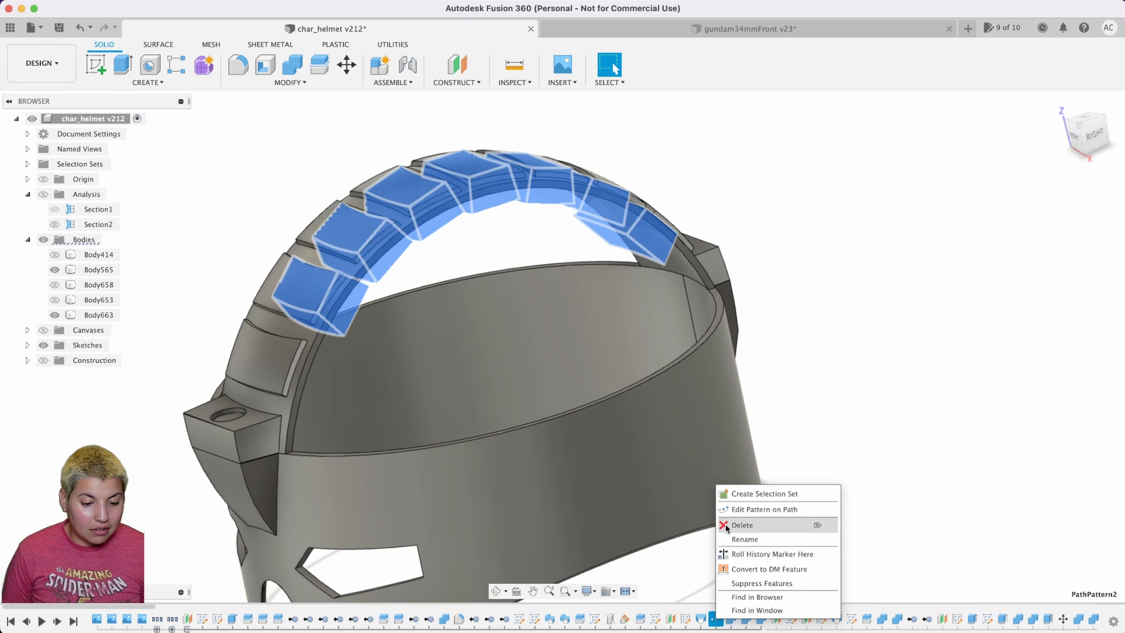
click(736, 559)
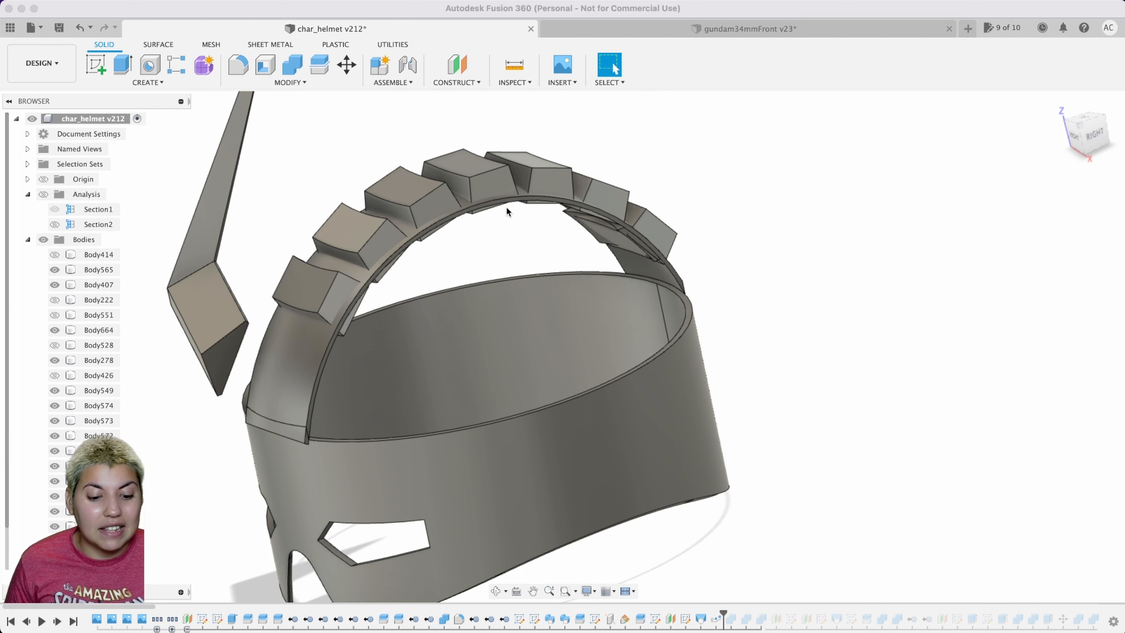
click(702, 621)
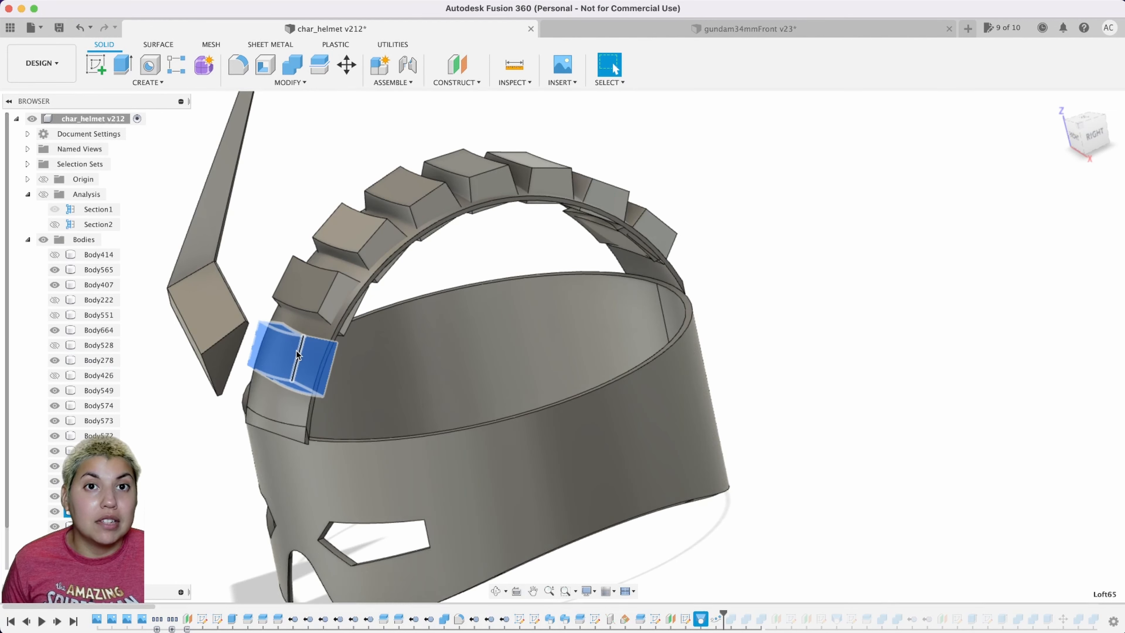
click(711, 280)
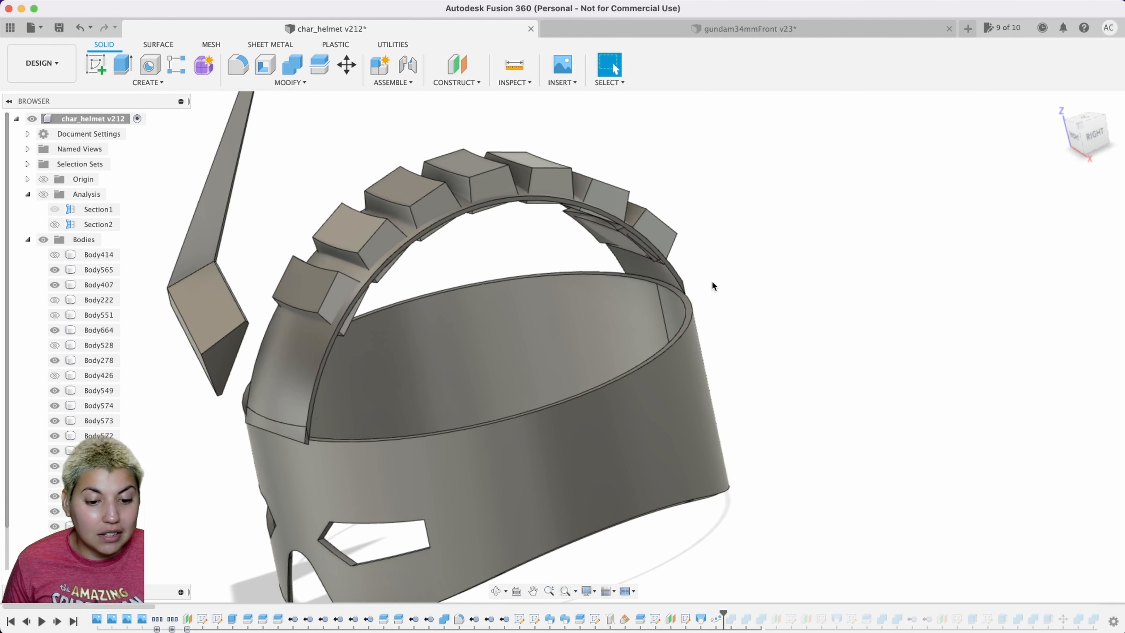
Highlight the patterned crest blocks and bring up the options for their Pattern on Path feature without editing it
click(714, 619)
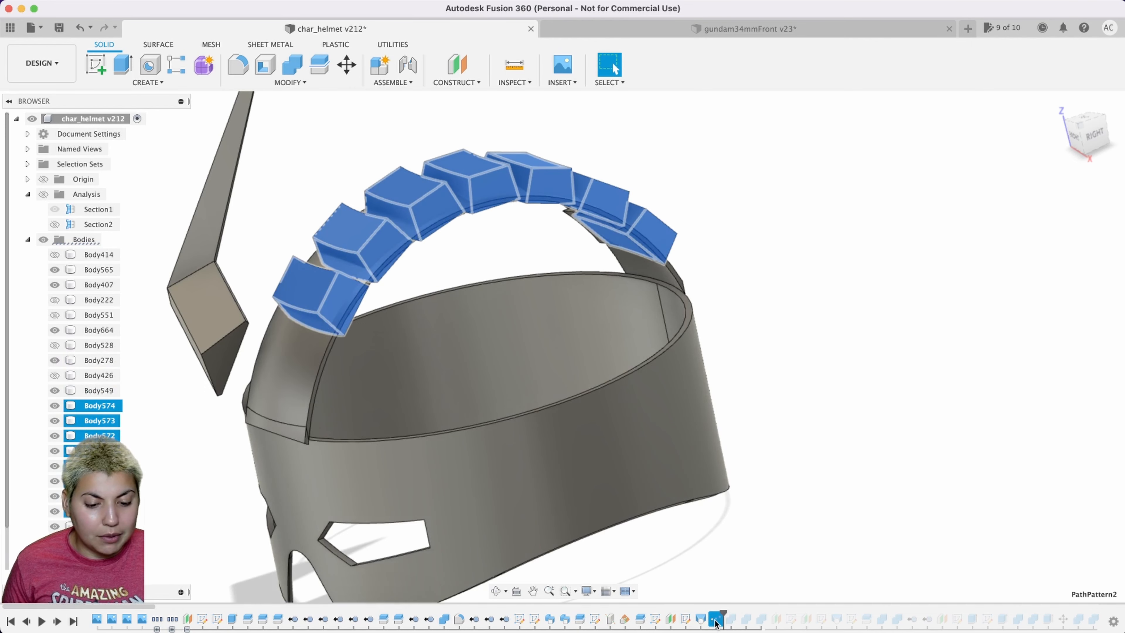
right_click(716, 621)
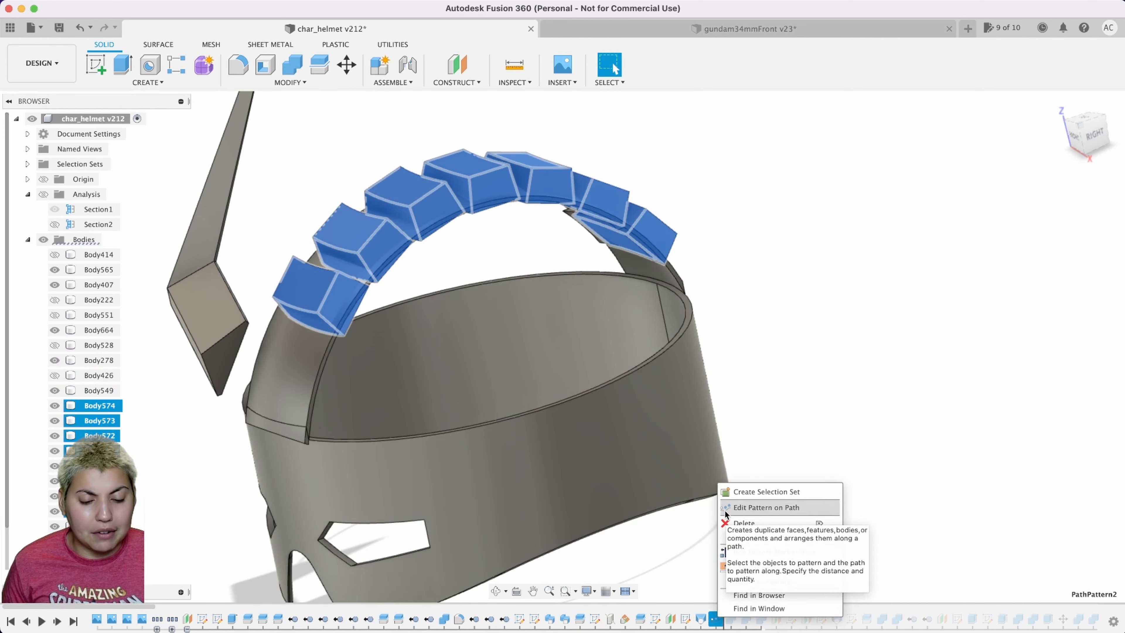
click(782, 340)
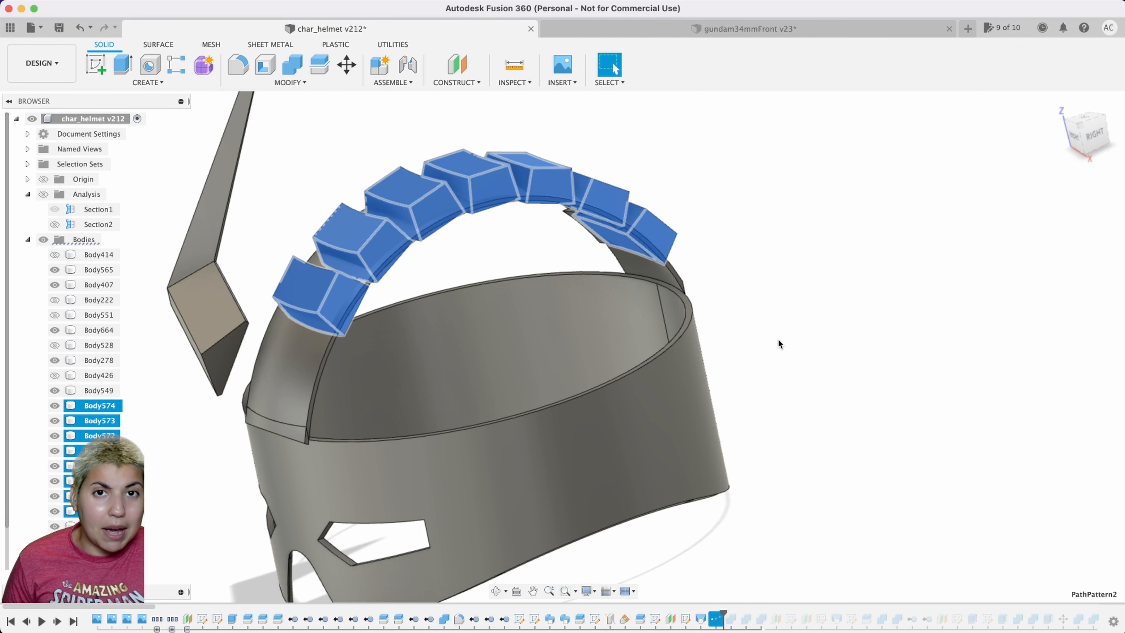
Advance the history marker past the two Combine features after the path pattern, comparing the crest blocks after each one
click(729, 617)
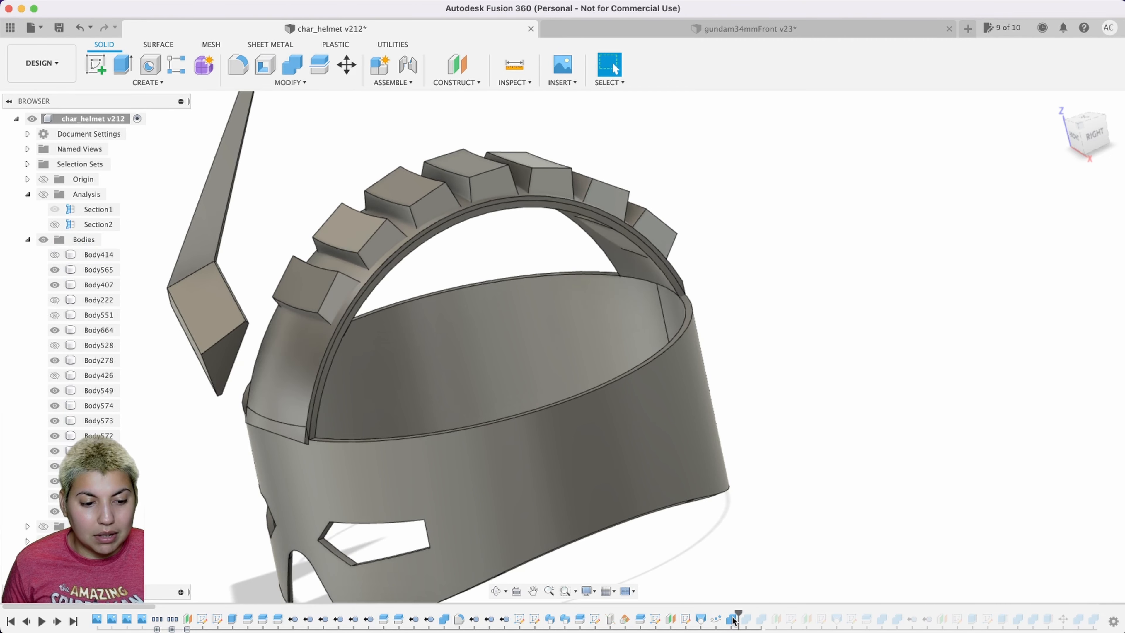
click(614, 373)
scroll(492, 281, up, 3)
click(377, 186)
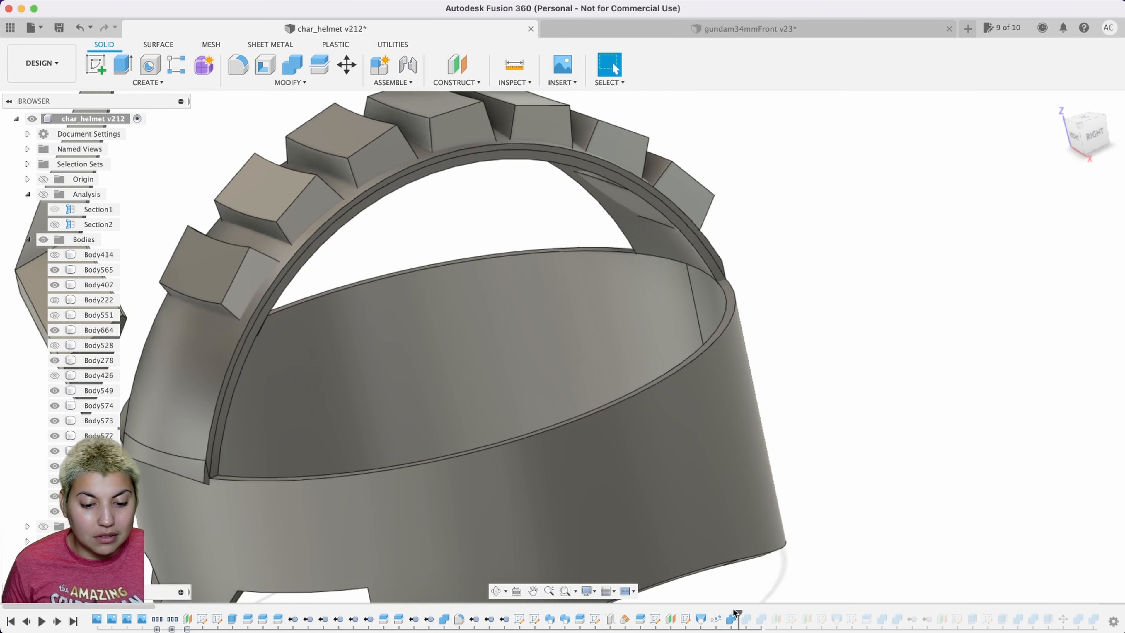
drag(738, 613, 745, 619)
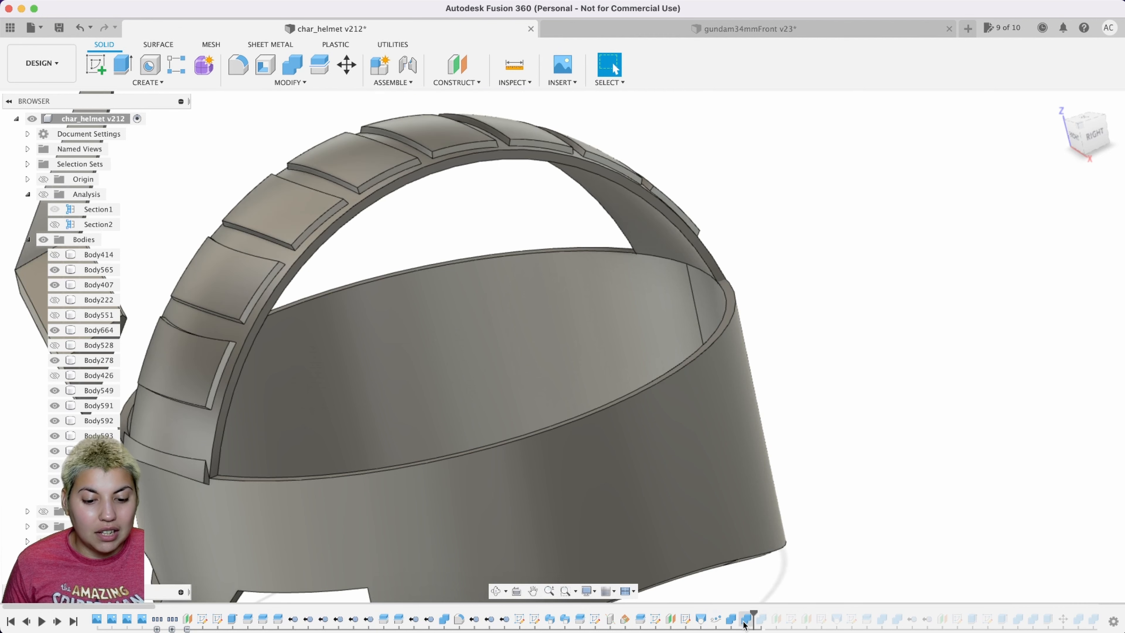
Review the target body, tool bodies and Intersect operation of the crest segments' Combine, cancel the edit and inspect the segments up close
right_click(746, 619)
click(757, 509)
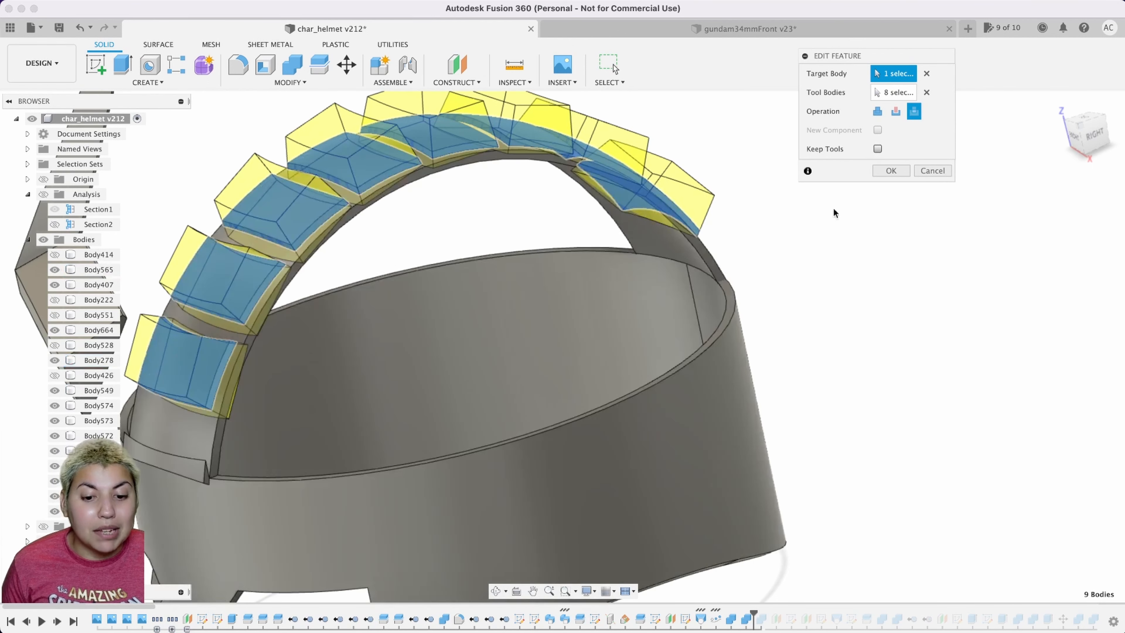
click(932, 170)
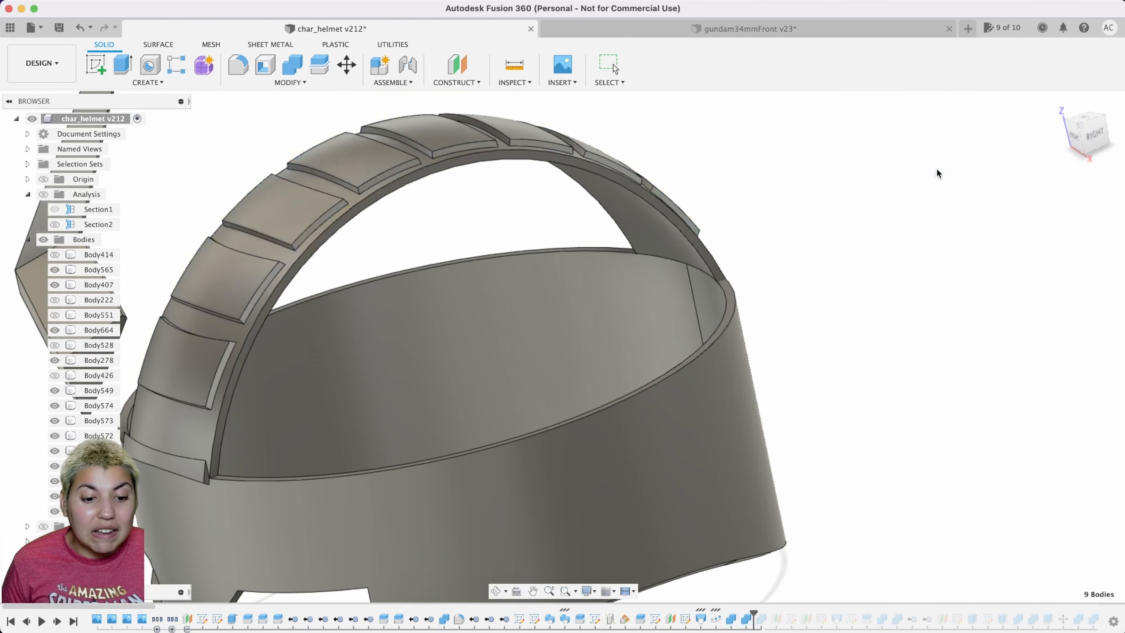
scroll(283, 213, up, 5)
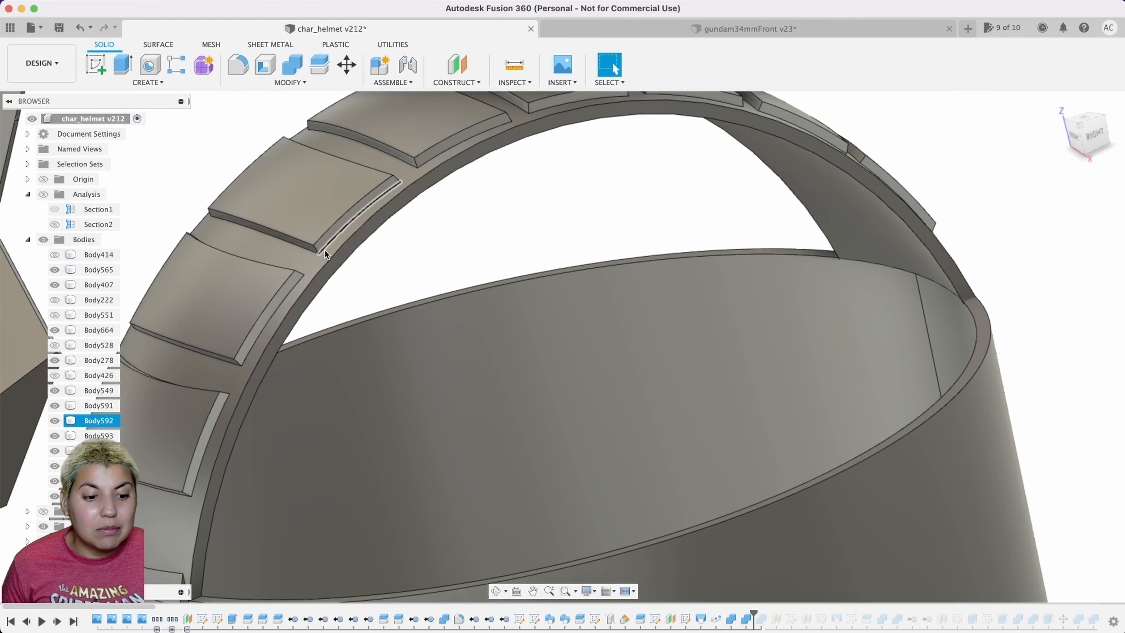
scroll(310, 274, down, 5)
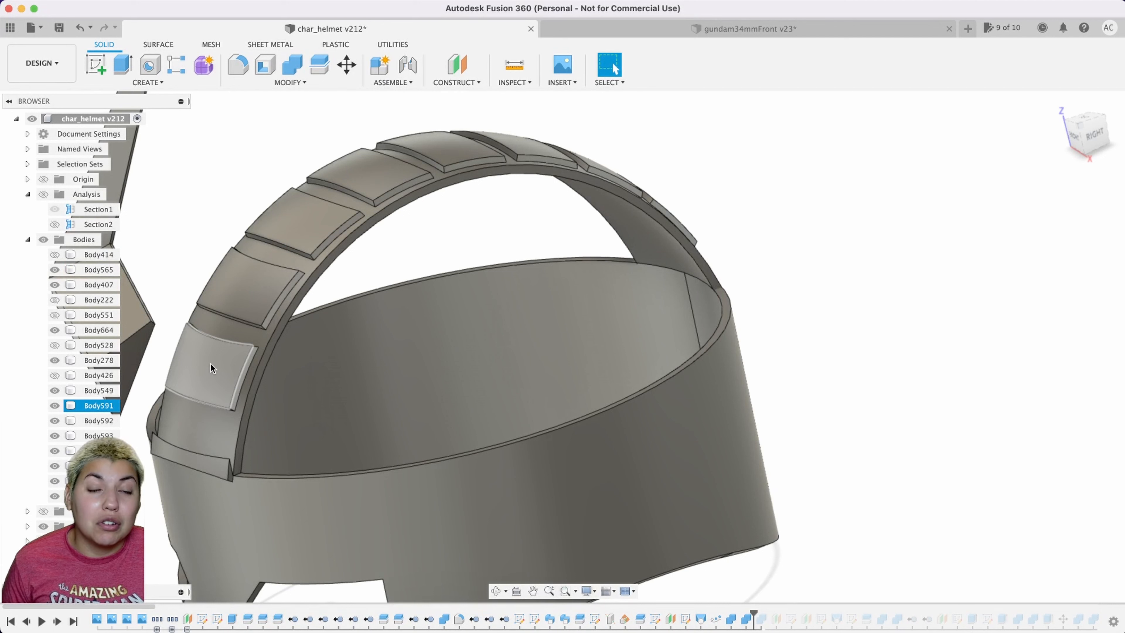
scroll(207, 358, down, 3)
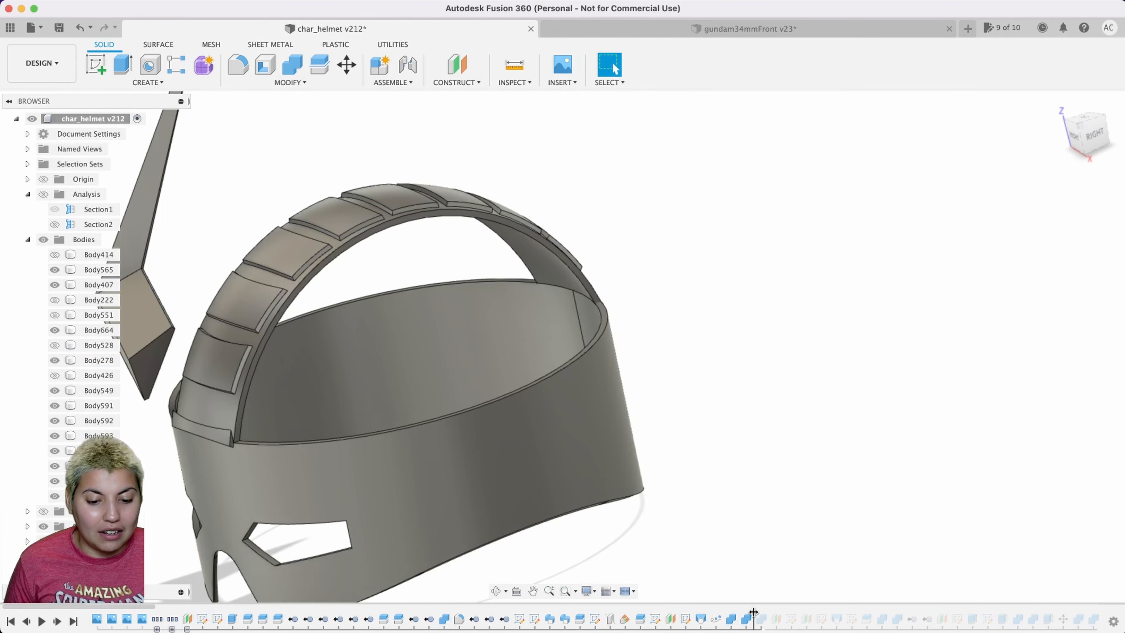
Roll the history marker to the end of the design history and look for the features that formed the block above the eye opening
drag(753, 613, 1087, 618)
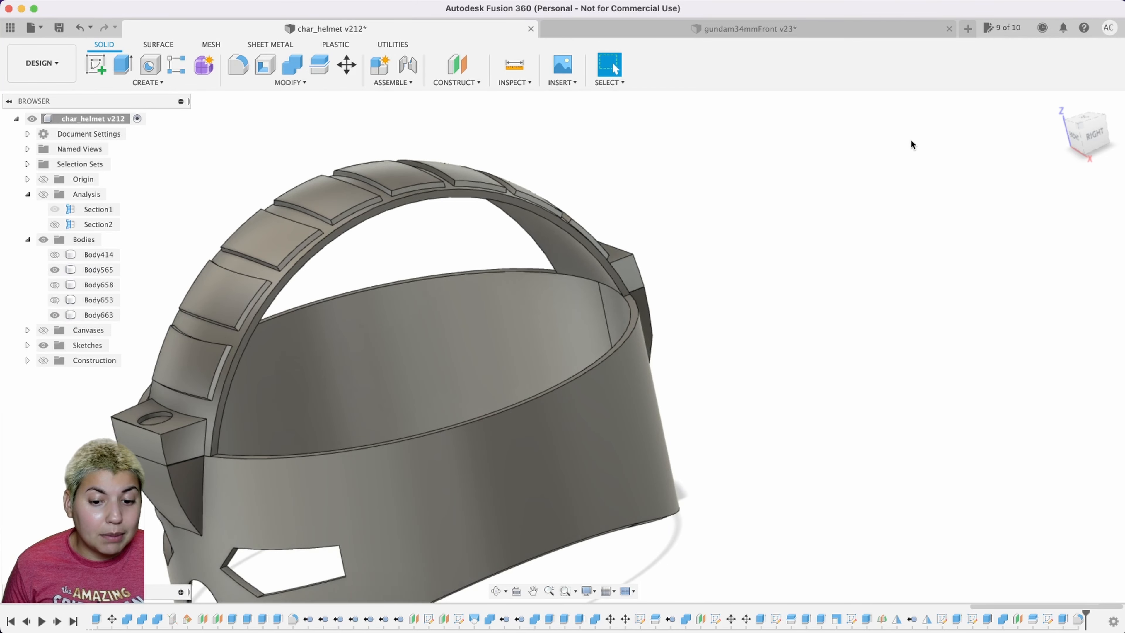
middle_drag(818, 312, 838, 280)
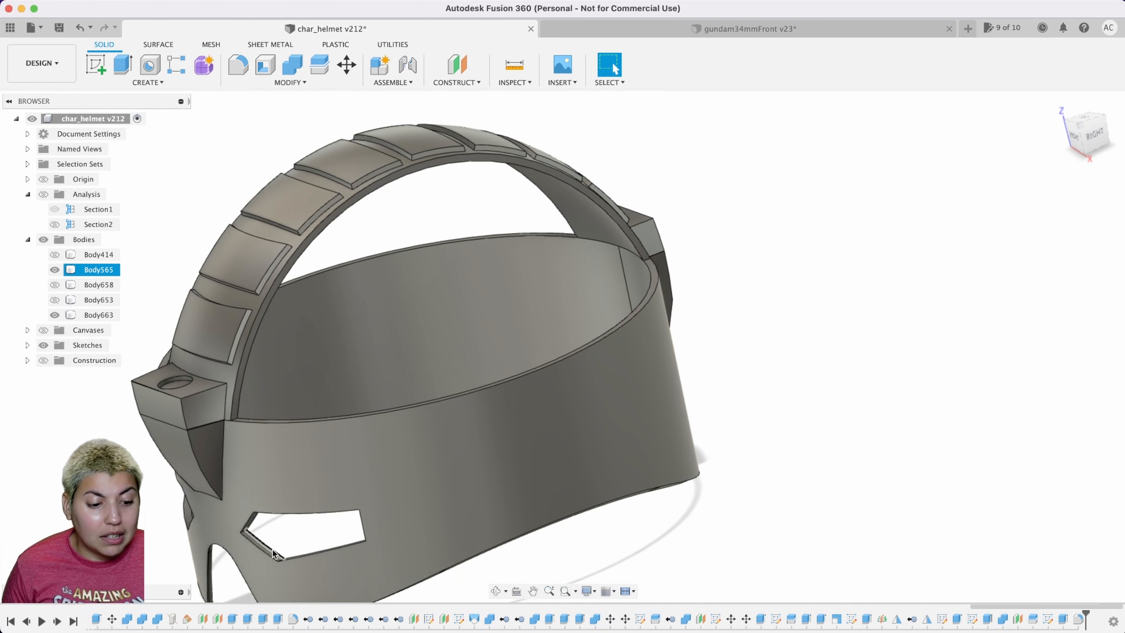
click(256, 524)
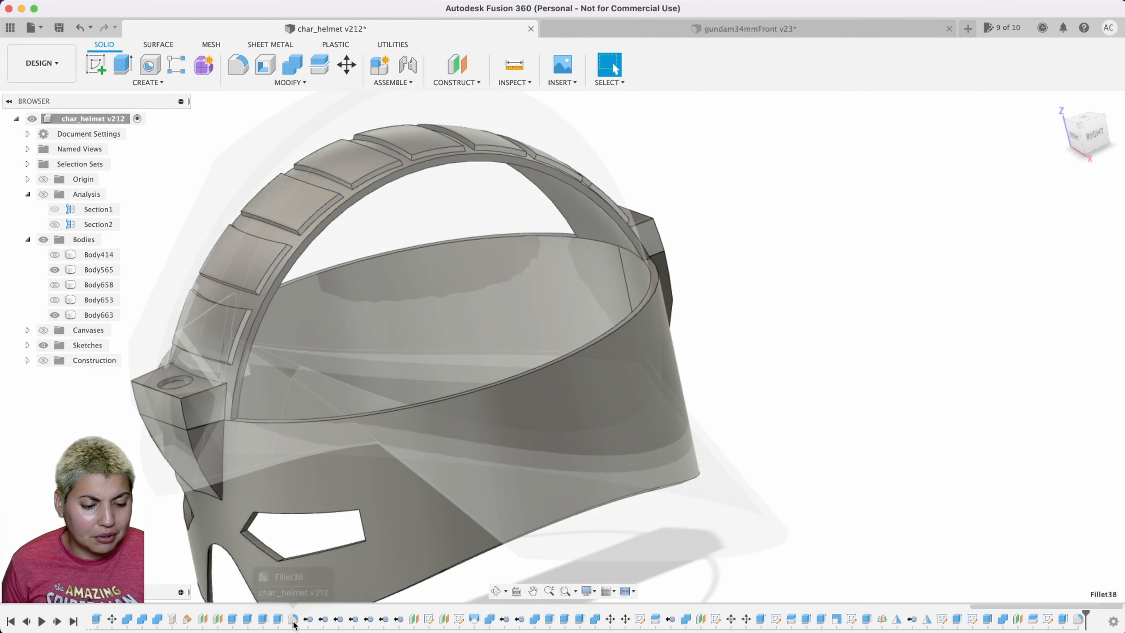
click(303, 468)
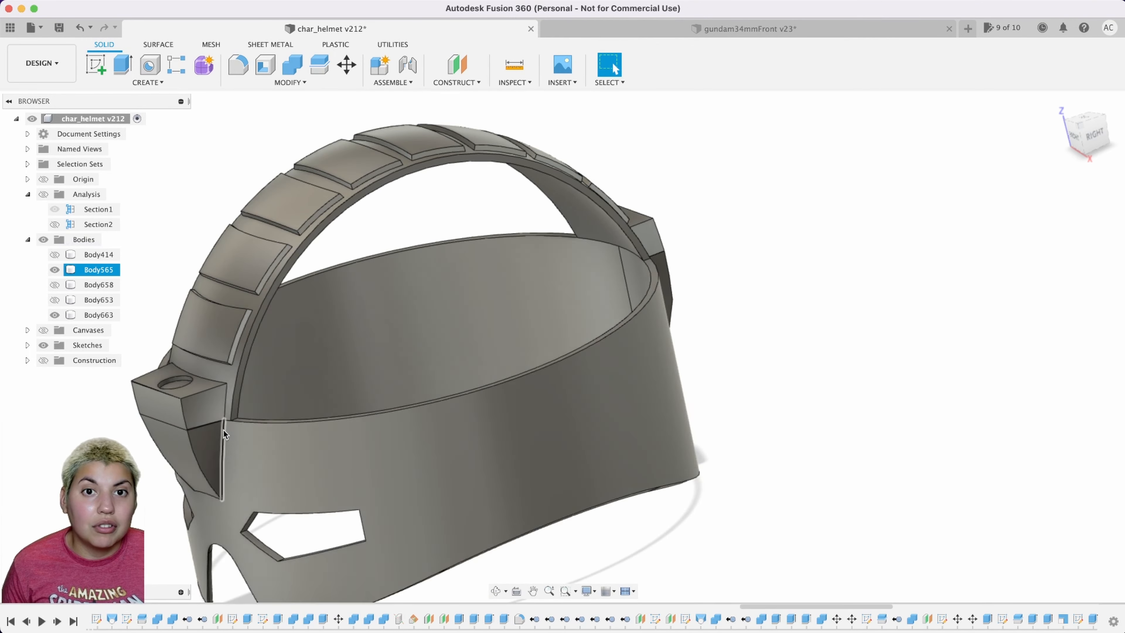
Review the two profiles and New Body operation of the loft for the block at the crest's front end, then cancel the edit
right_click(111, 621)
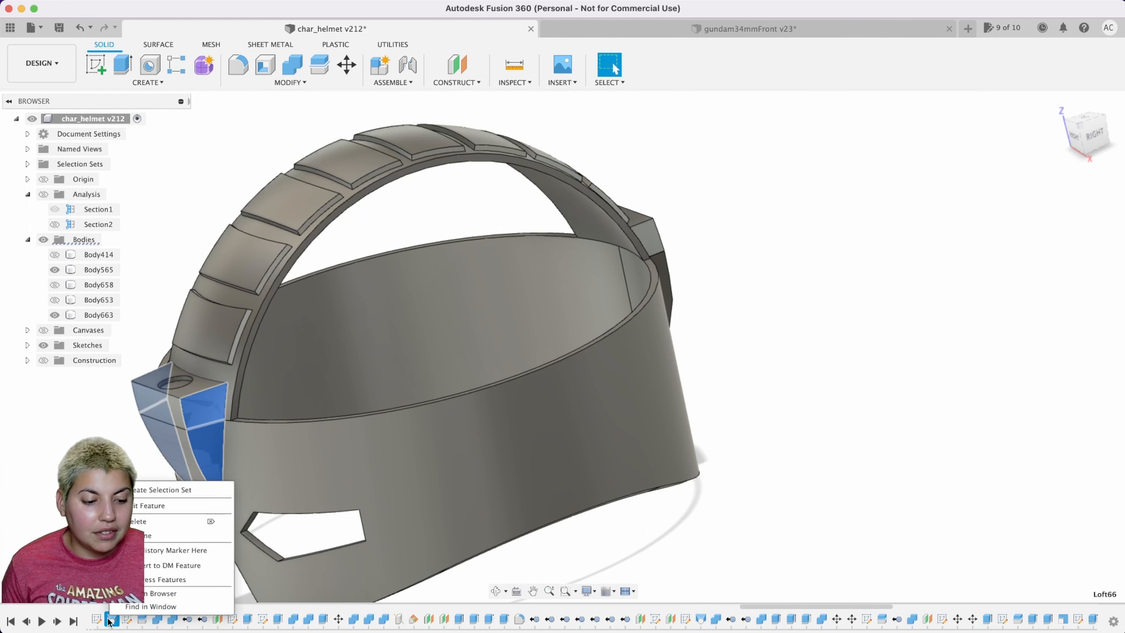
click(146, 506)
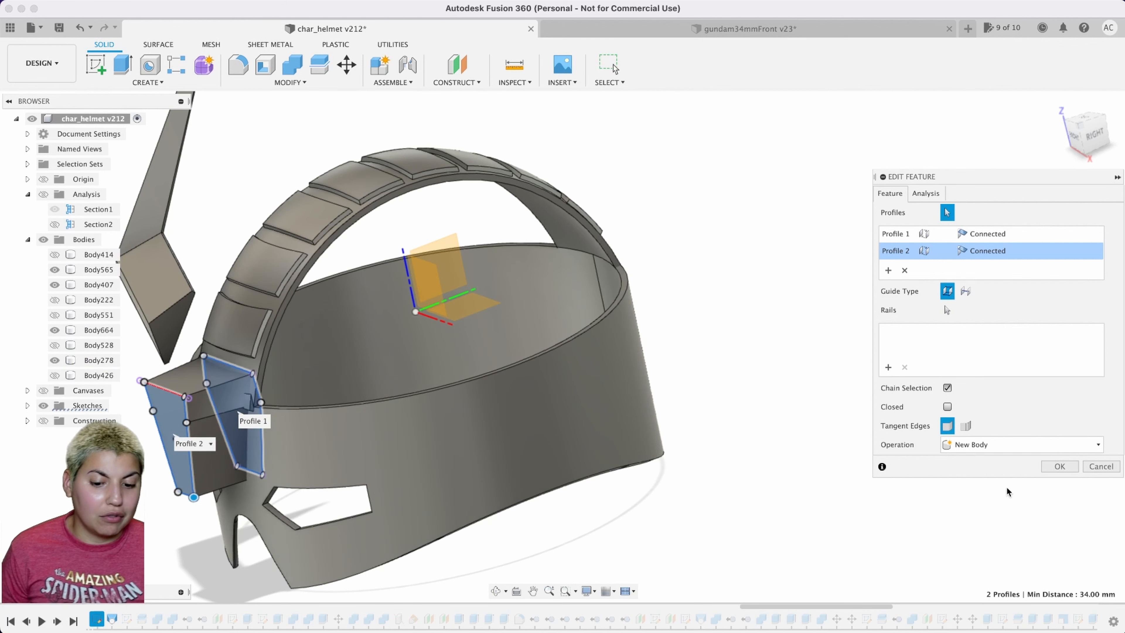
drag(1003, 188, 736, 158)
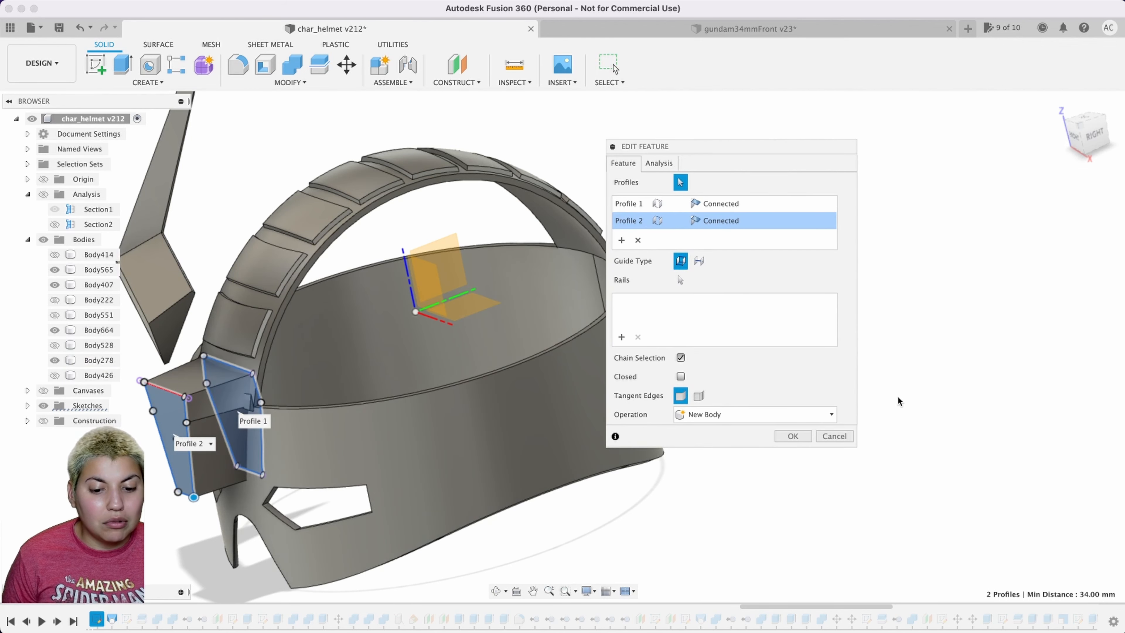
click(837, 436)
Hide the visor band Body565 and crest Body663, and show the outer helmet shell Body658
scroll(695, 421, up, 3)
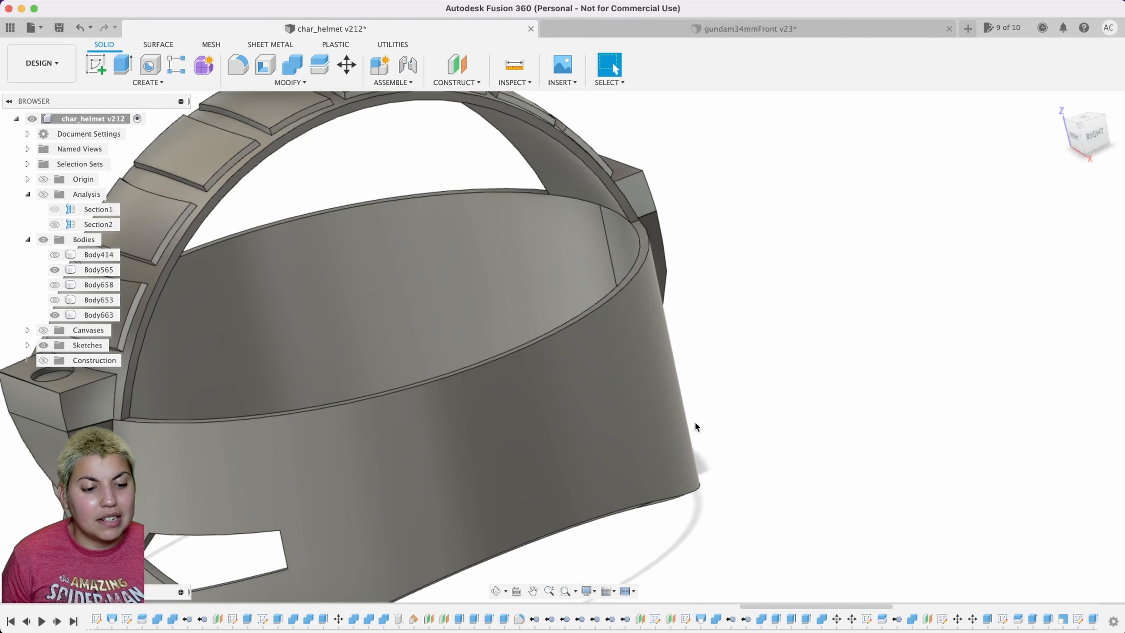
middle_drag(826, 343, 969, 479)
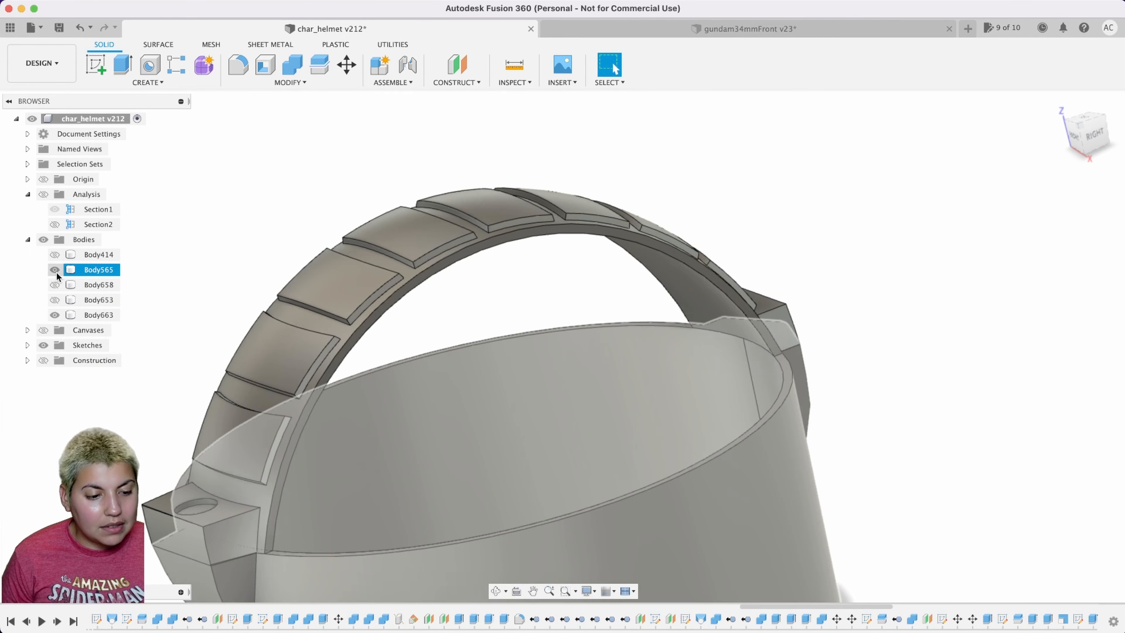
click(55, 270)
click(54, 284)
shift+middle_drag(538, 322, 203, 316)
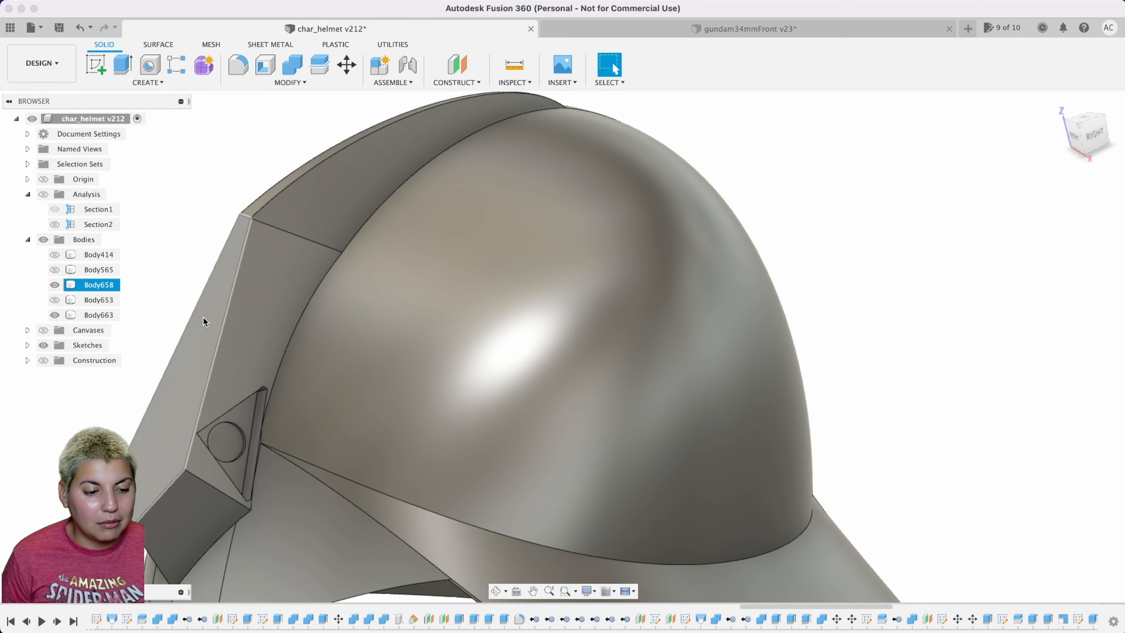
click(59, 315)
scroll(988, 290, down, 3)
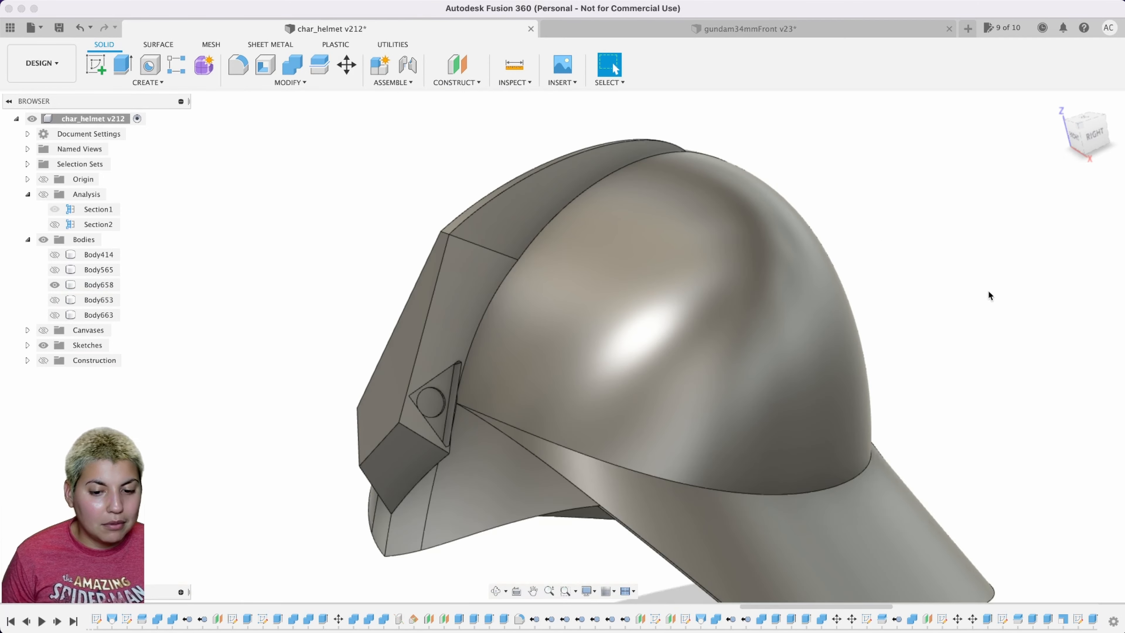
Orbit to the underside of the helmet shell and examine its interior, including the brackets and the engraved logo
middle_drag(878, 286, 414, 276)
click(615, 69)
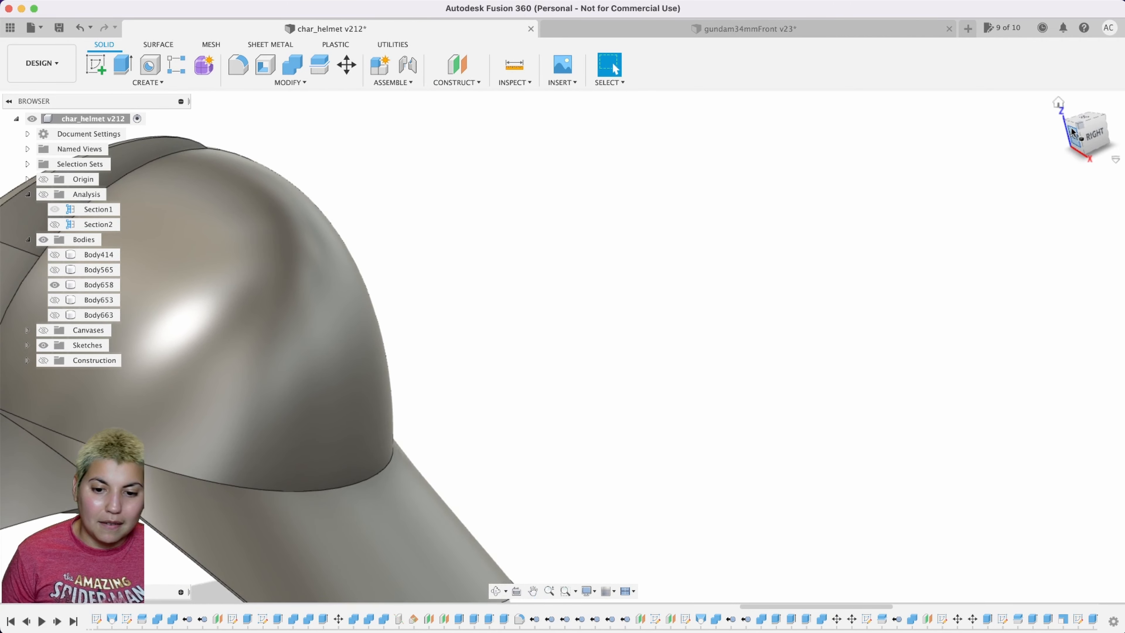
drag(1082, 130, 1102, 76)
scroll(860, 335, down, 5)
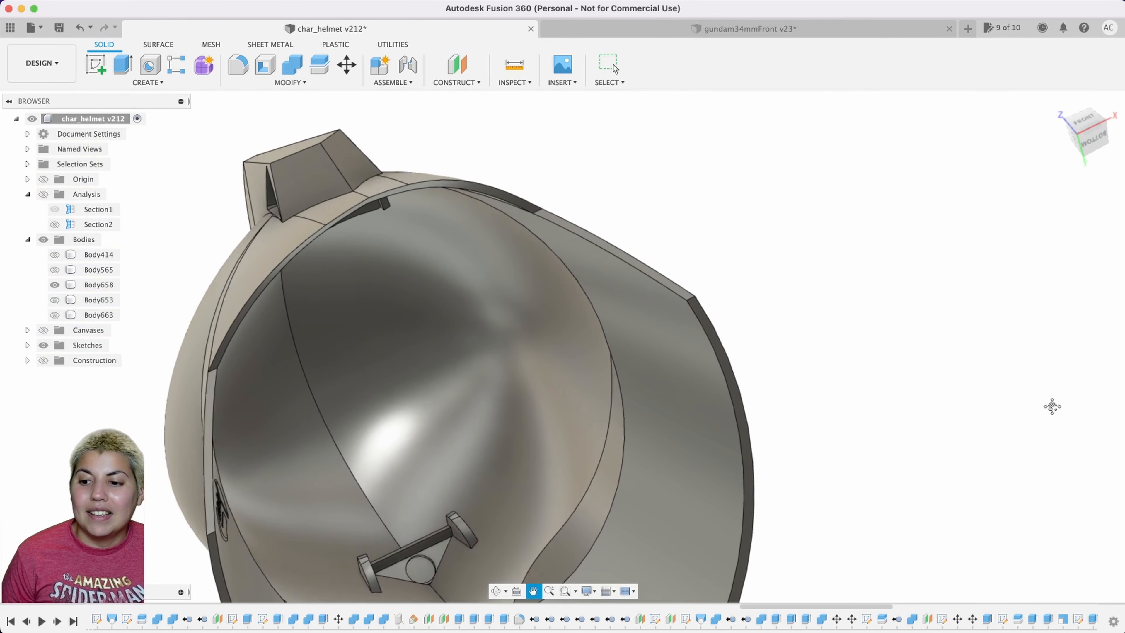
drag(1090, 136, 1085, 110)
middle_drag(947, 206, 945, 313)
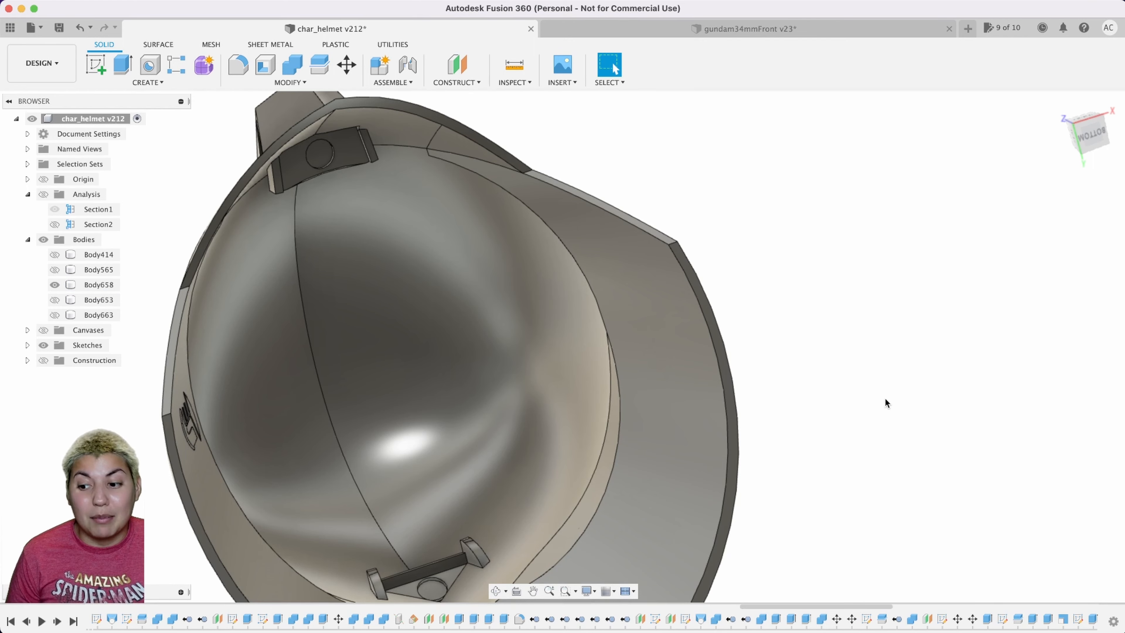
drag(1090, 135, 1079, 133)
middle_drag(917, 229, 990, 219)
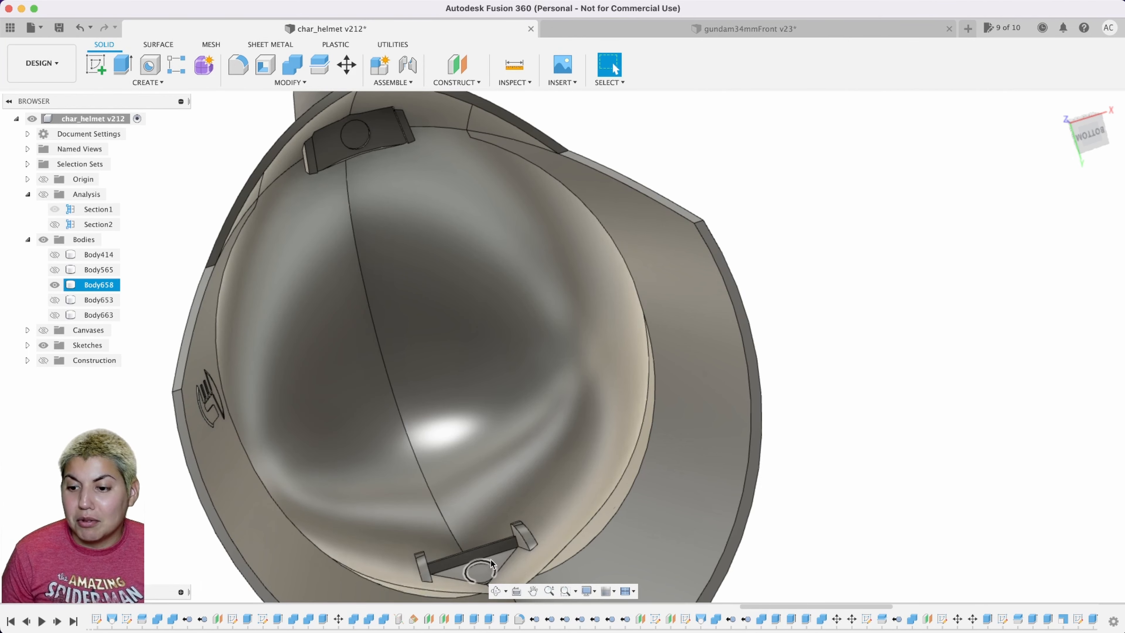
drag(1079, 134, 1059, 136)
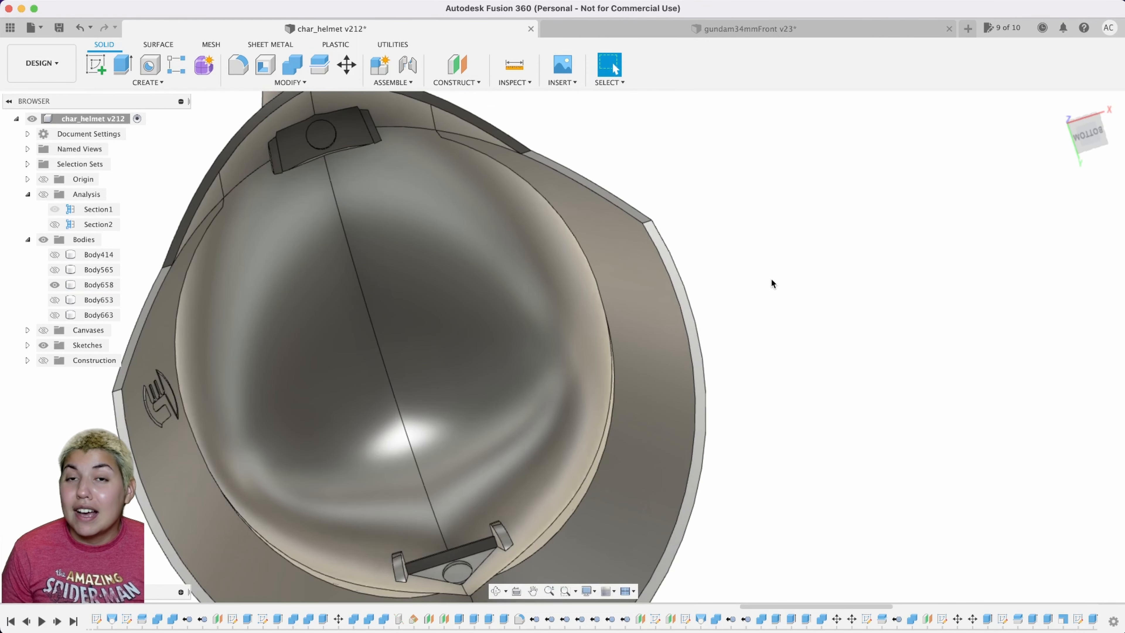